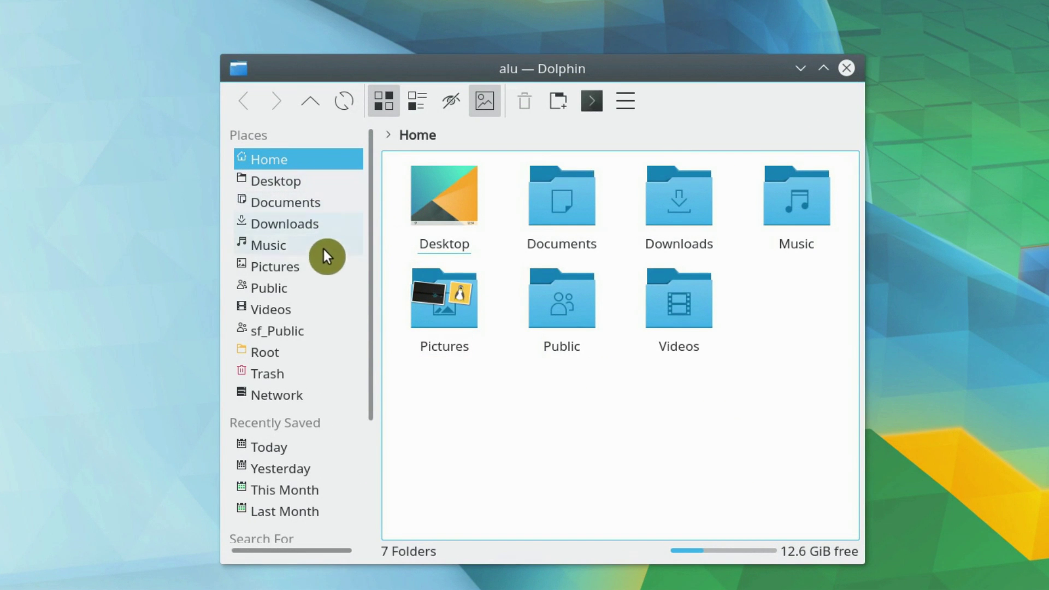
- Open sf_Public, add a second tab showing Home, and show hidden files there
click(315, 331)
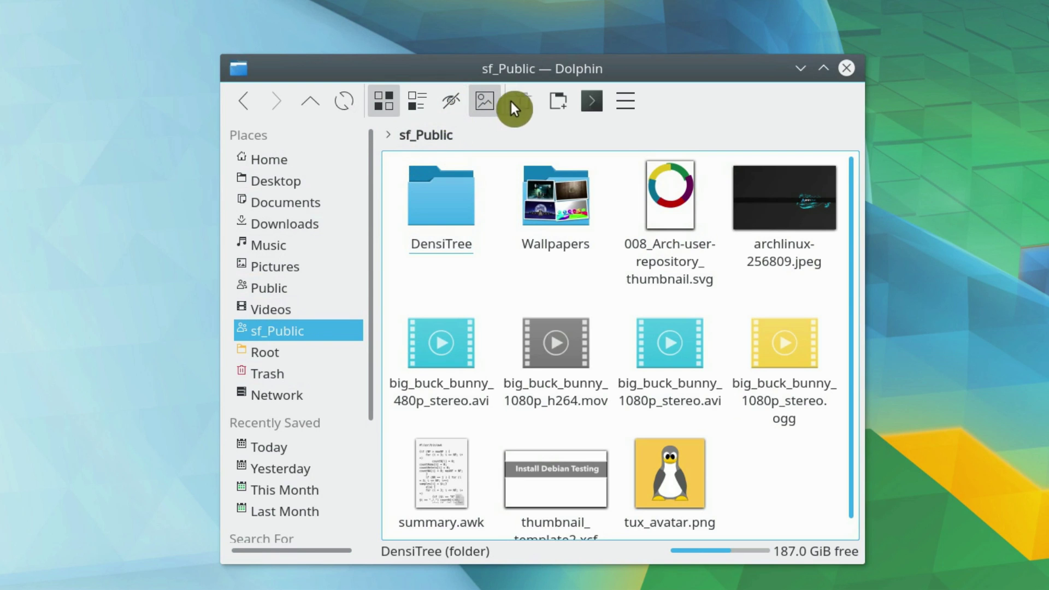
click(555, 102)
click(323, 159)
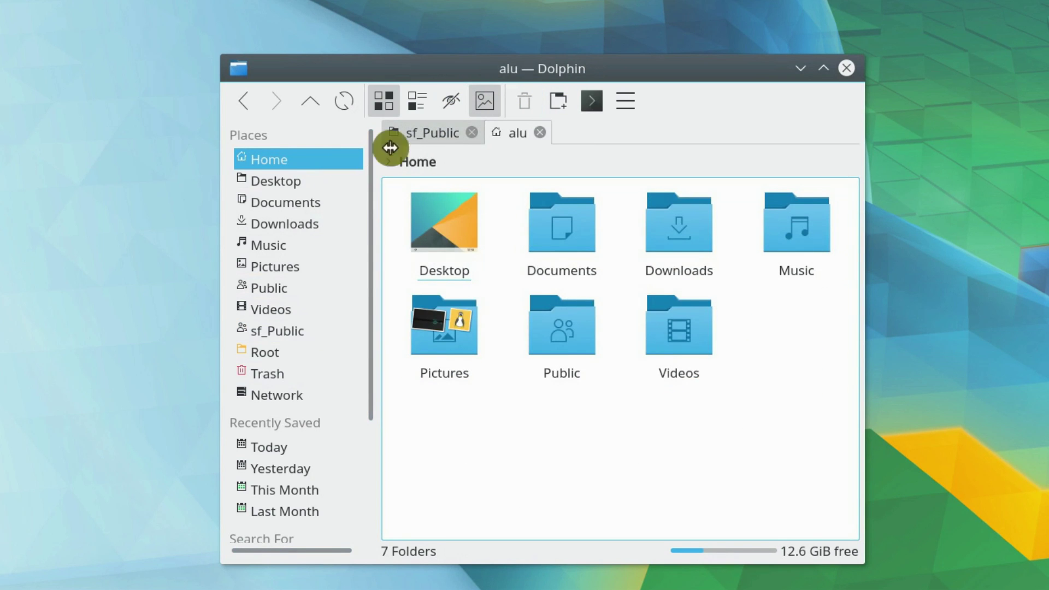
click(453, 103)
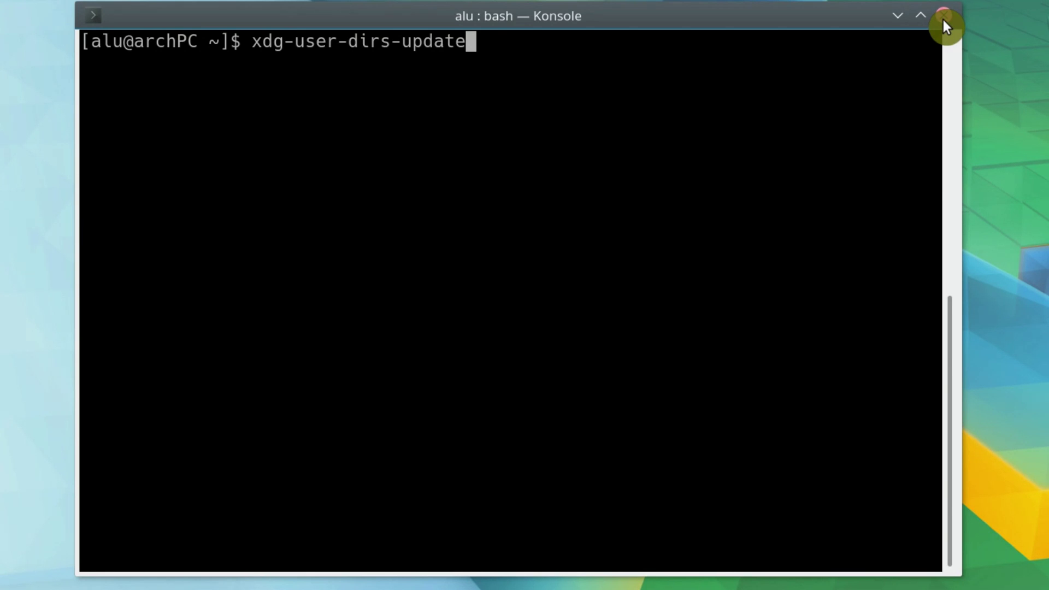
- Close the Konsole window to return to Dolphin's Home folder
click(944, 21)
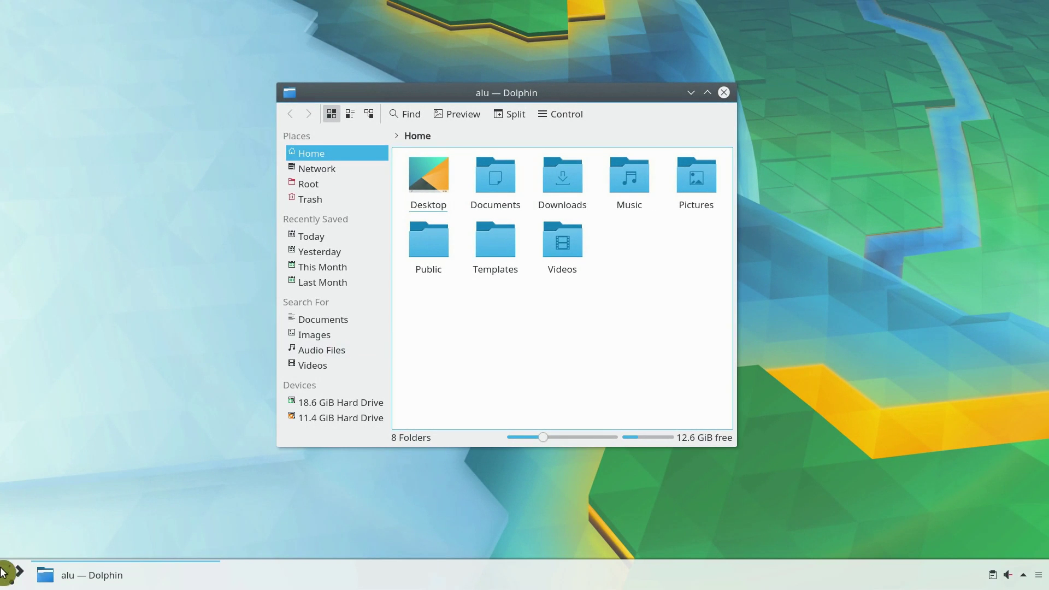
click(7, 577)
click(81, 196)
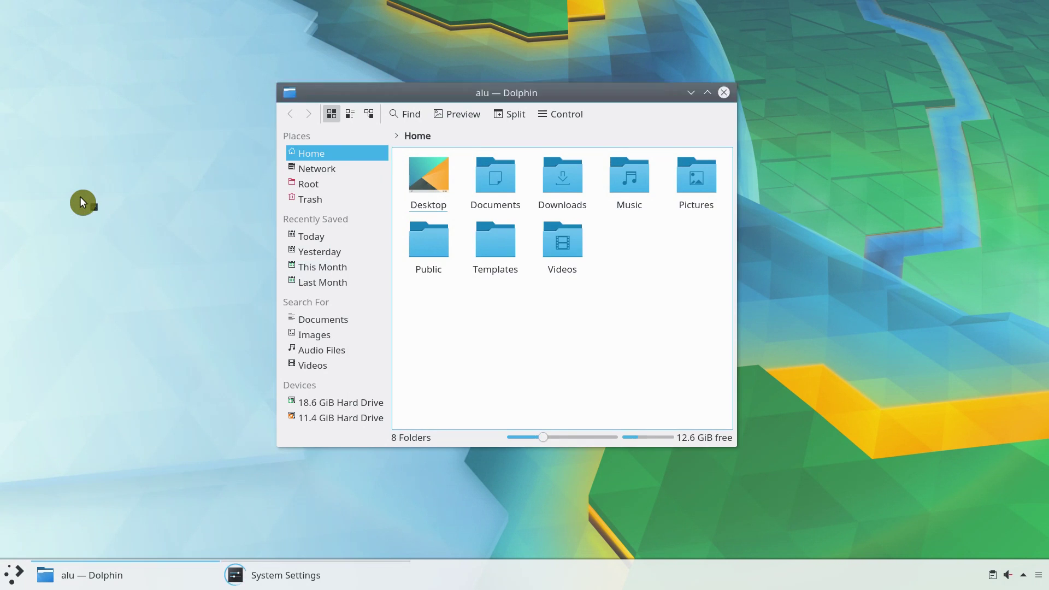
scroll(573, 364, down, 2)
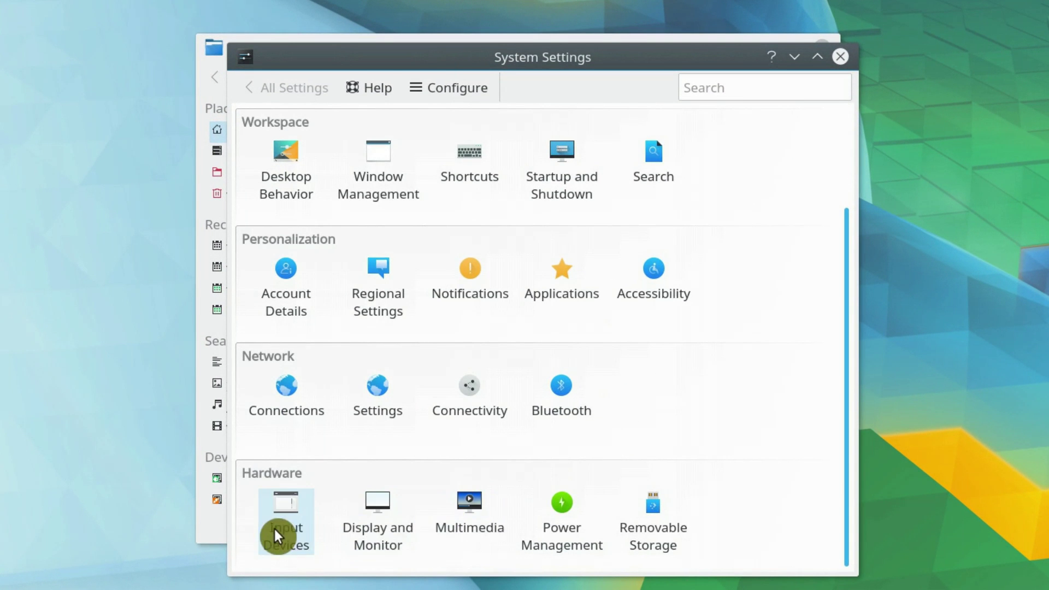
click(277, 534)
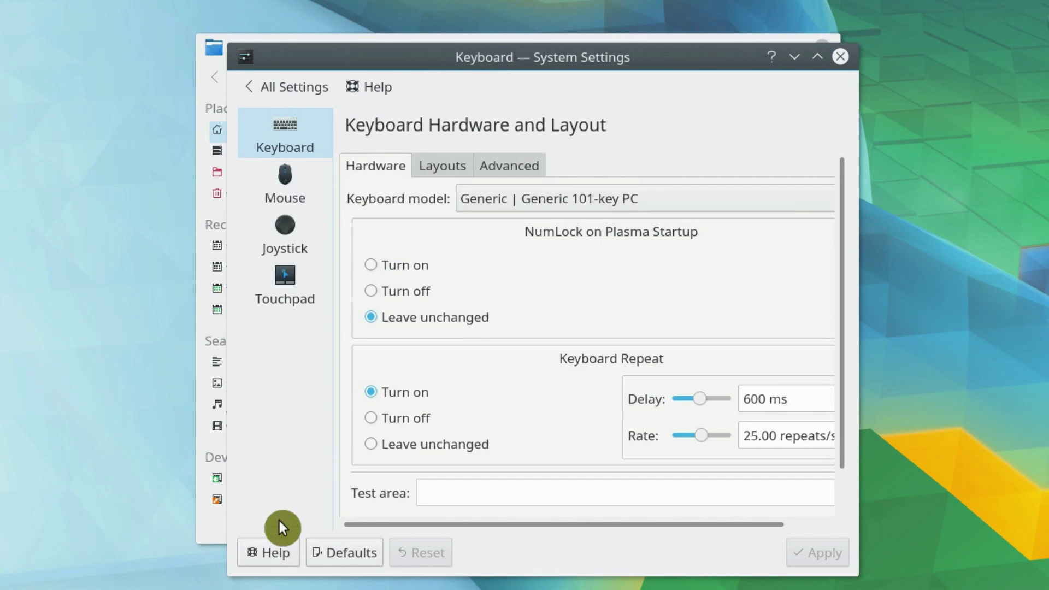
click(291, 202)
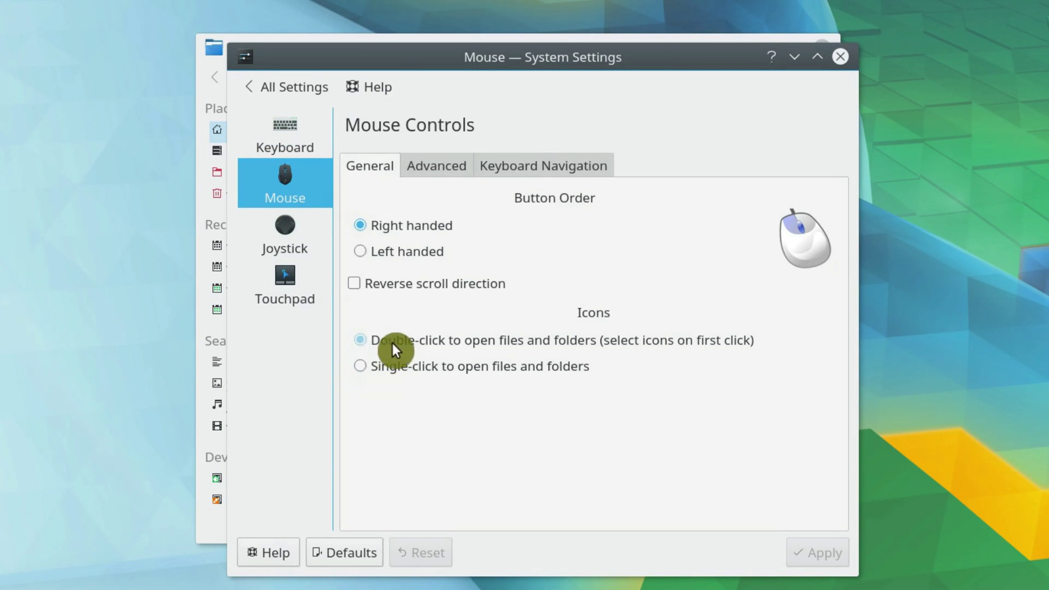
click(416, 342)
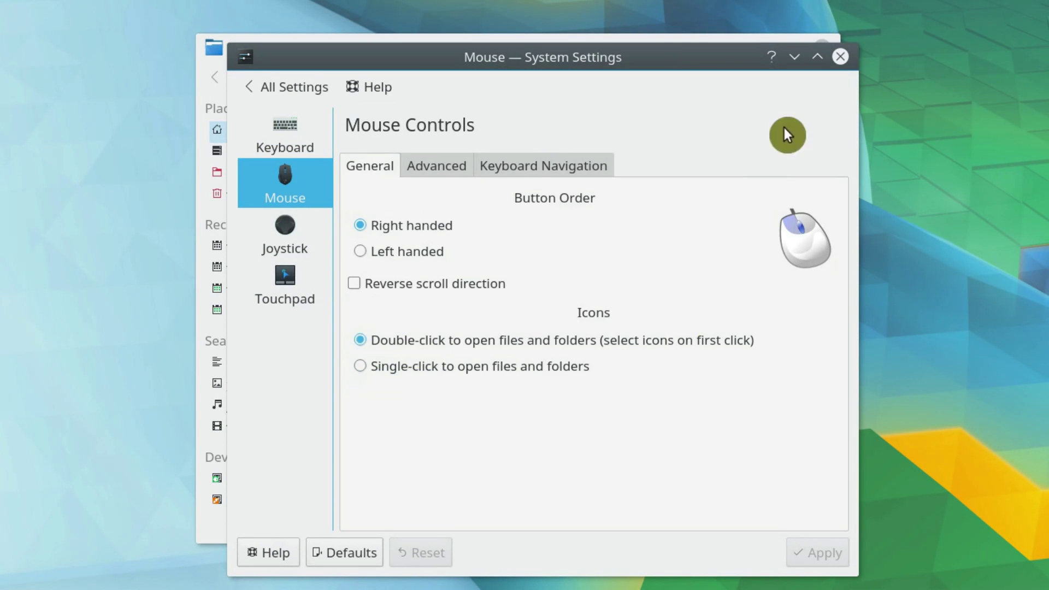
click(842, 57)
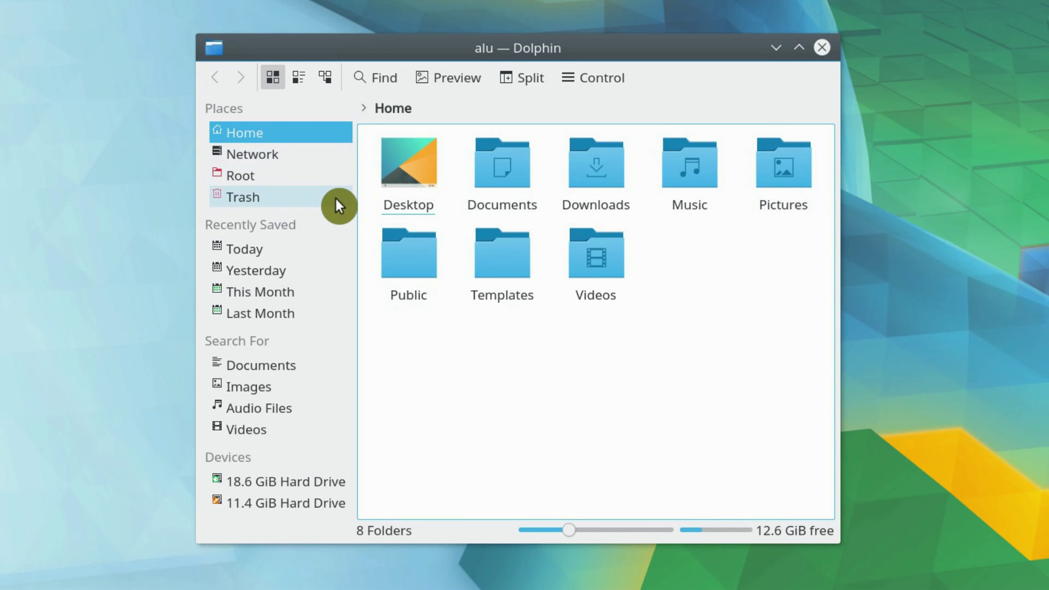
- Bookmark Desktop, Documents, Downloads, Music, Pictures, Public and Videos in Places below Home
mouse_move(413, 174)
mouse_down()
mouse_move(328, 170)
mouse_move(319, 153)
mouse_up()
drag(484, 193, 330, 166)
key(Right)
key(ctrl+d)
key(Right)
key(ctrl+d)
key(Right)
key(ctrl+d)
key(Right)
key(ctrl+d)
drag(596, 257, 321, 278)
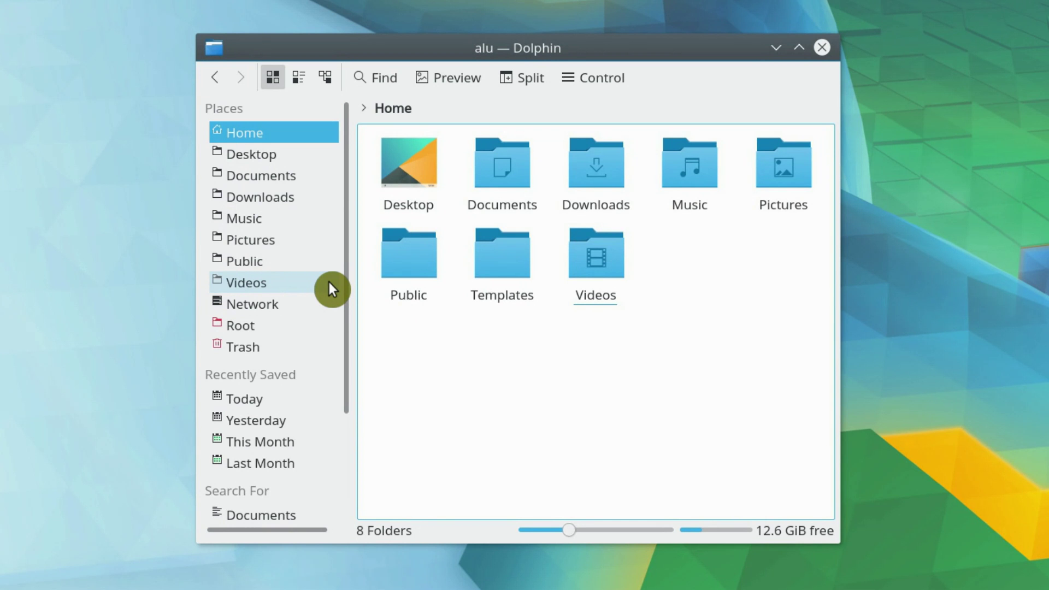
- Give the Documents place a document icon found by searching 'docum'
right_click(285, 180)
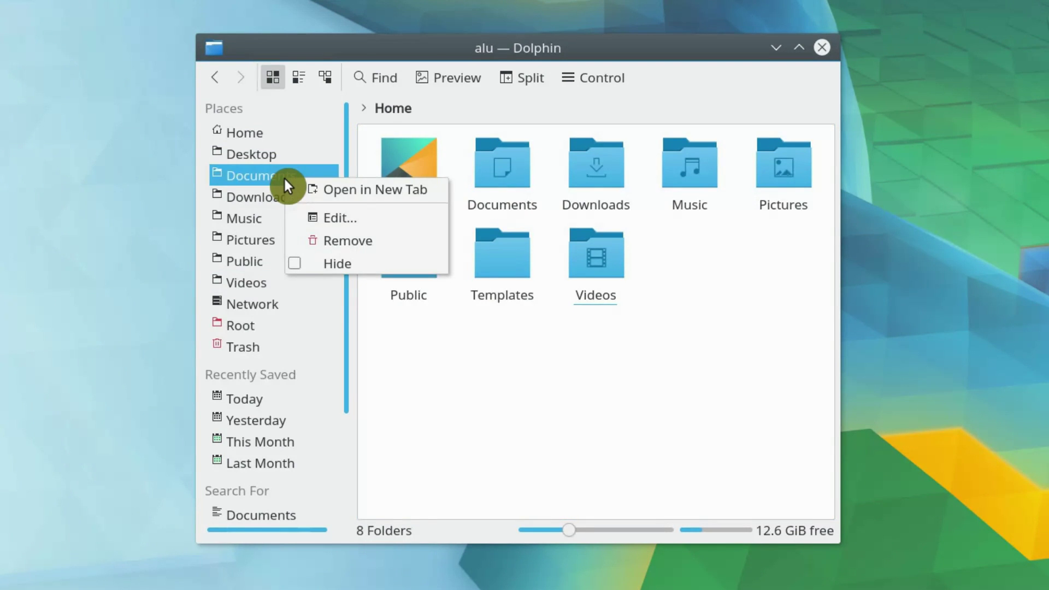
click(324, 220)
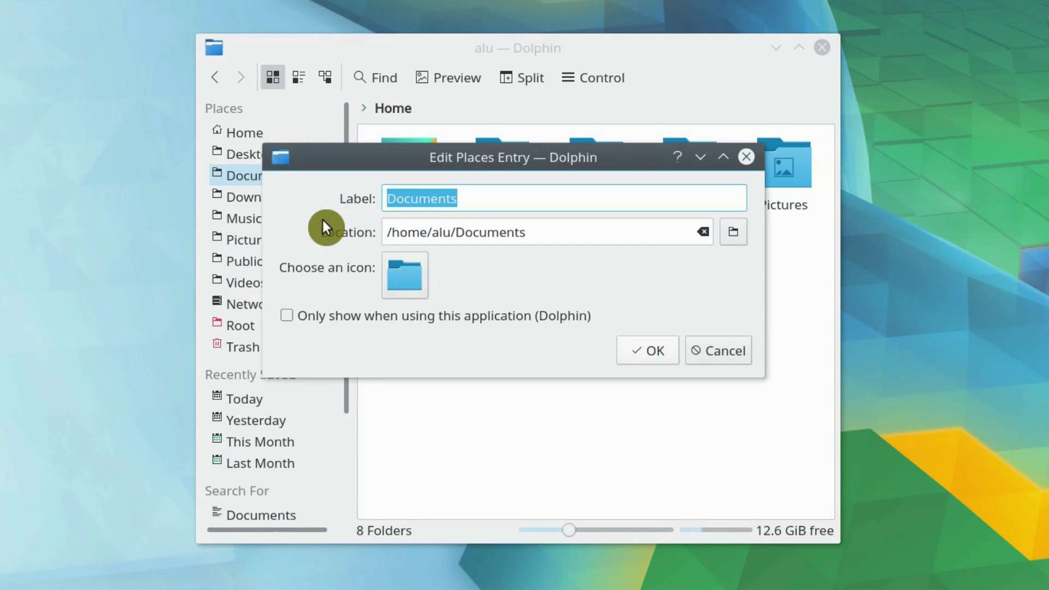
click(398, 272)
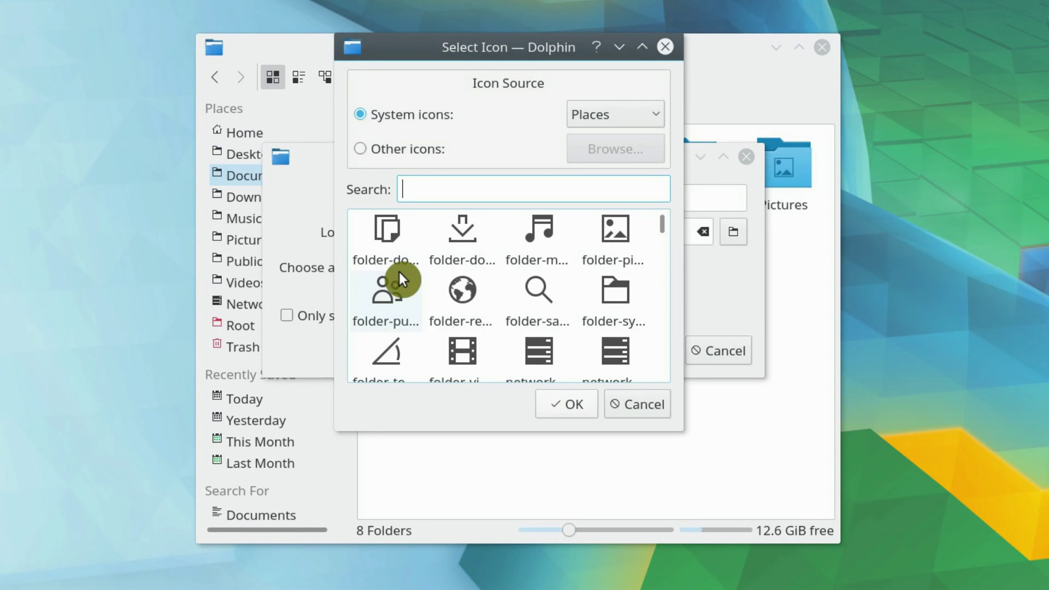
text(docum)
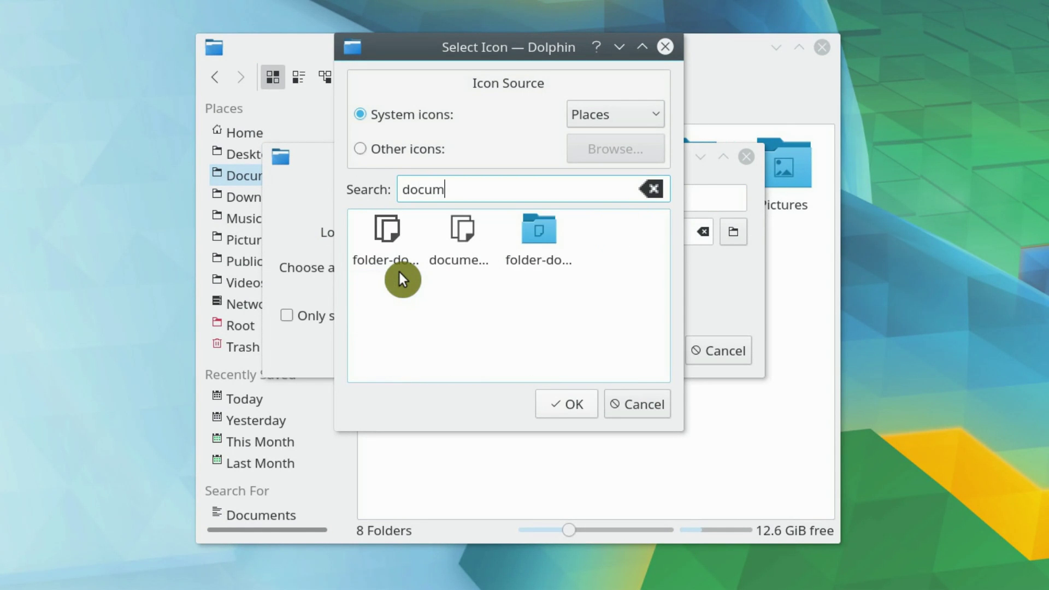
click(454, 248)
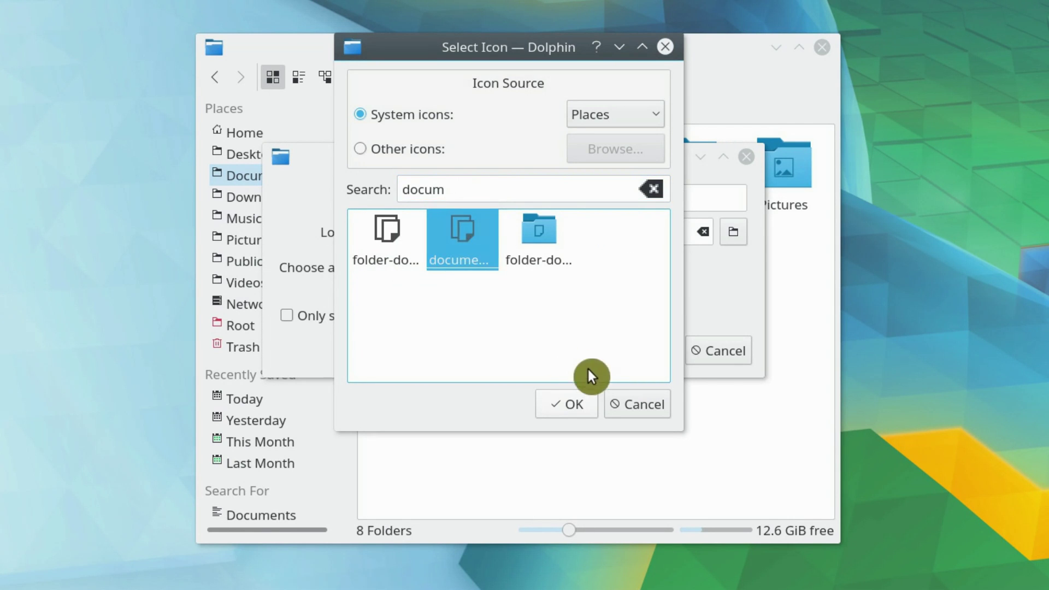
click(571, 404)
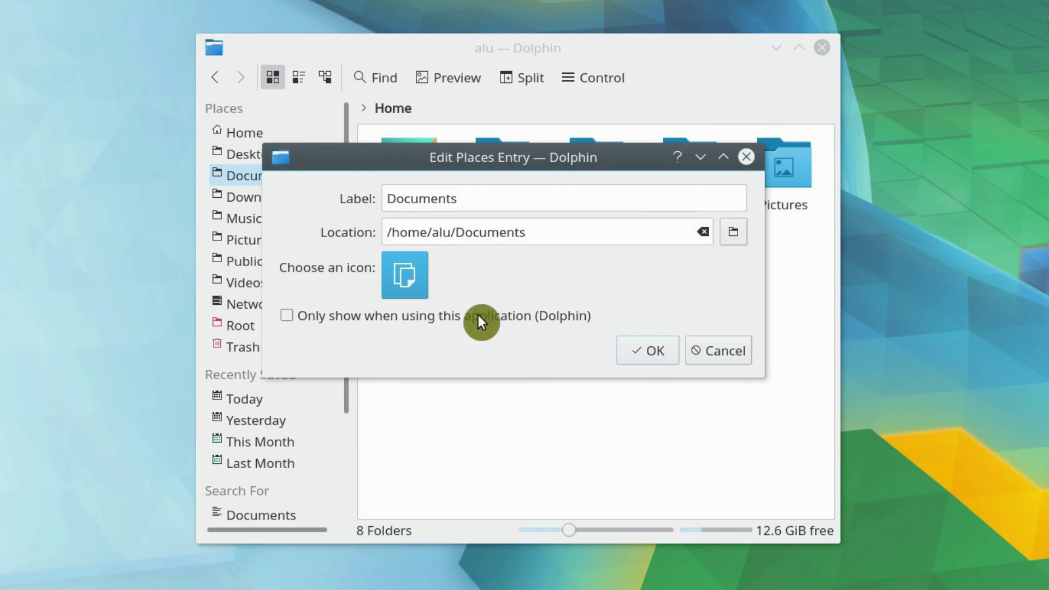
click(649, 352)
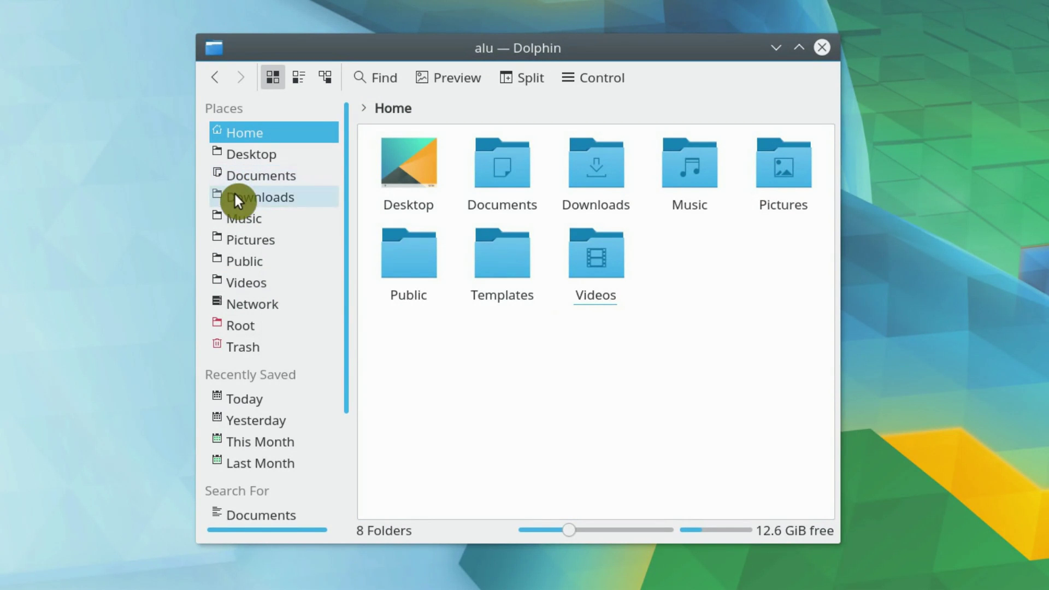
- Give the Downloads place the download arrow icon found by searching 'dow'
right_click(253, 201)
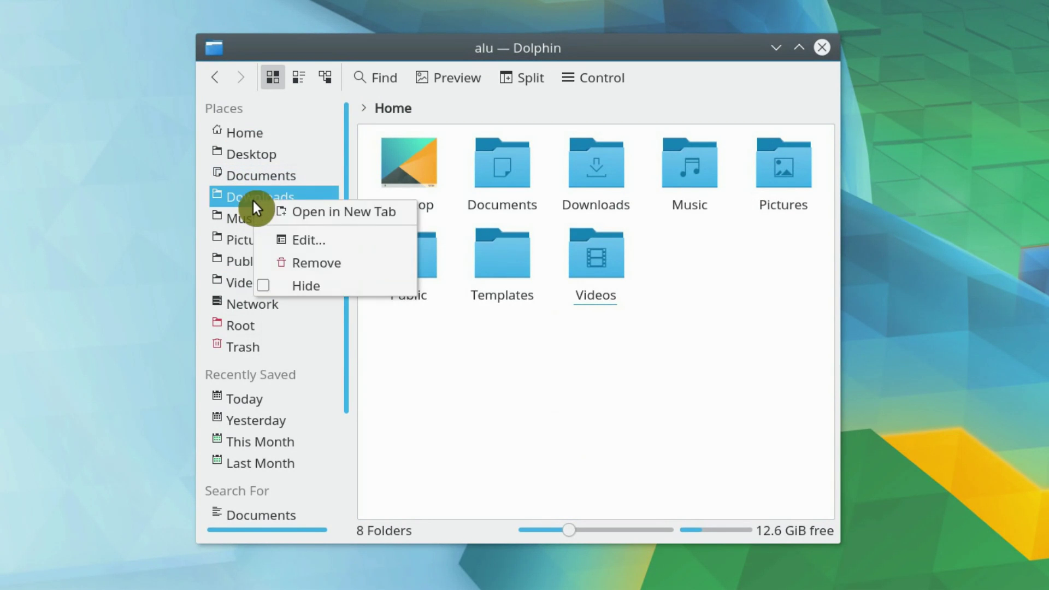
click(313, 243)
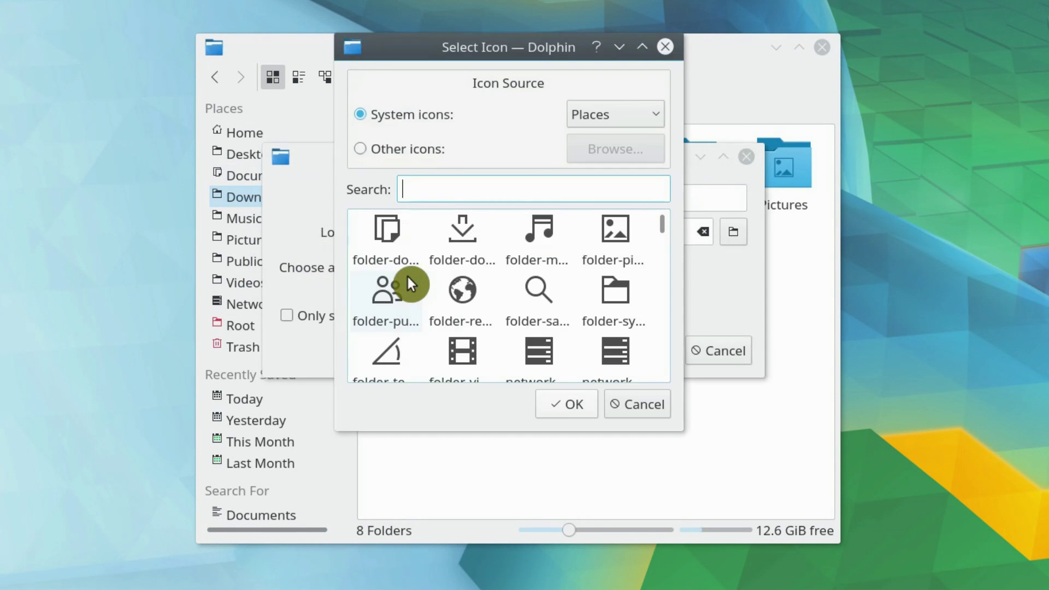
text(dow)
click(391, 240)
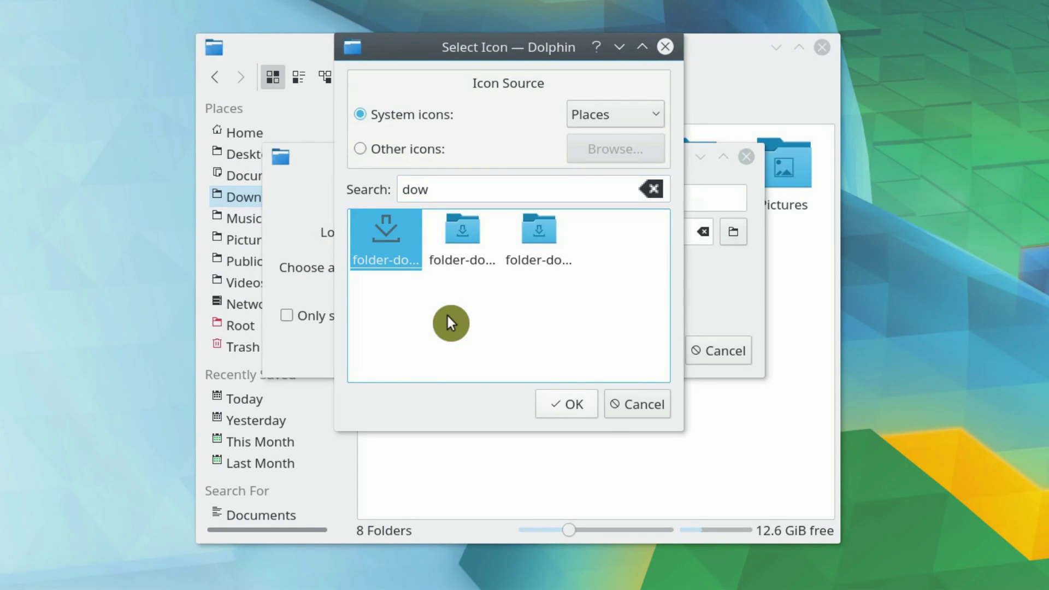
click(574, 408)
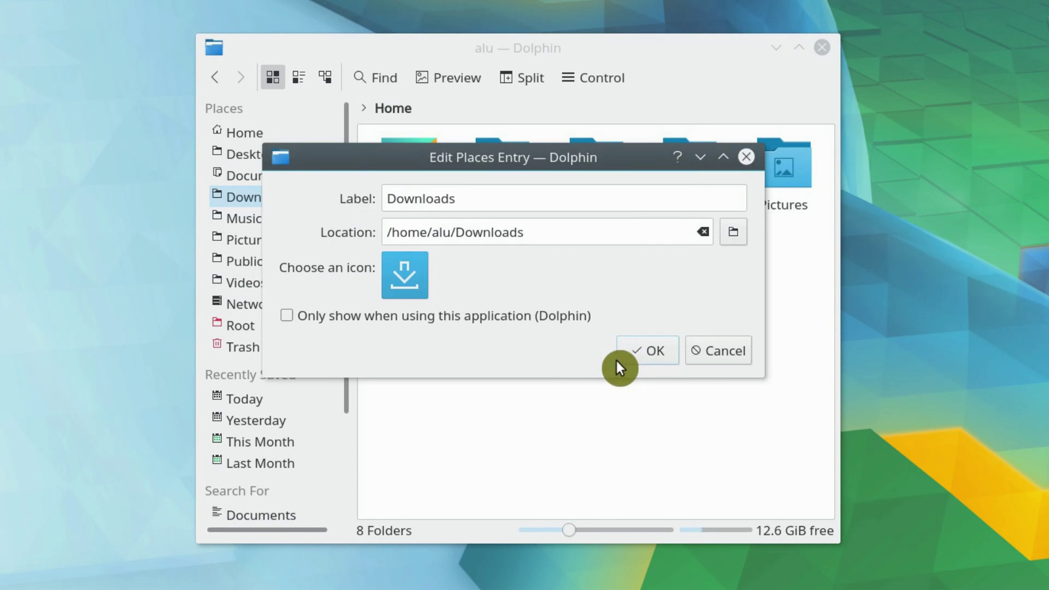
click(645, 351)
- Give the Music place the music note icon found by searching 'mus'
right_click(276, 219)
click(305, 258)
click(396, 272)
text(mus)
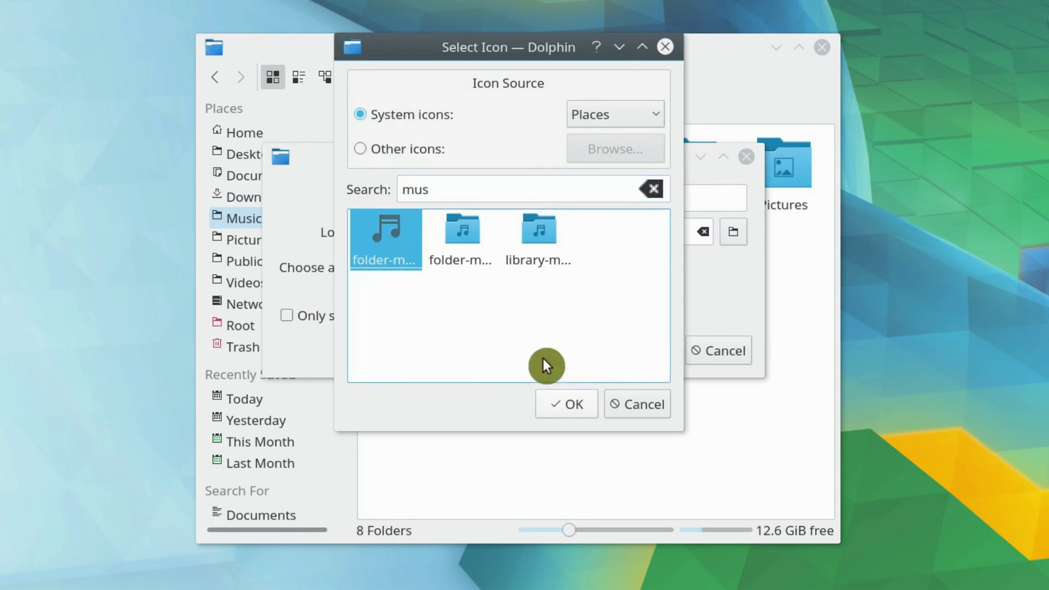
click(568, 402)
click(645, 351)
- Give the Pictures place the pictures icon found by searching 'pic'
right_click(294, 241)
click(344, 280)
click(405, 283)
text(pci)
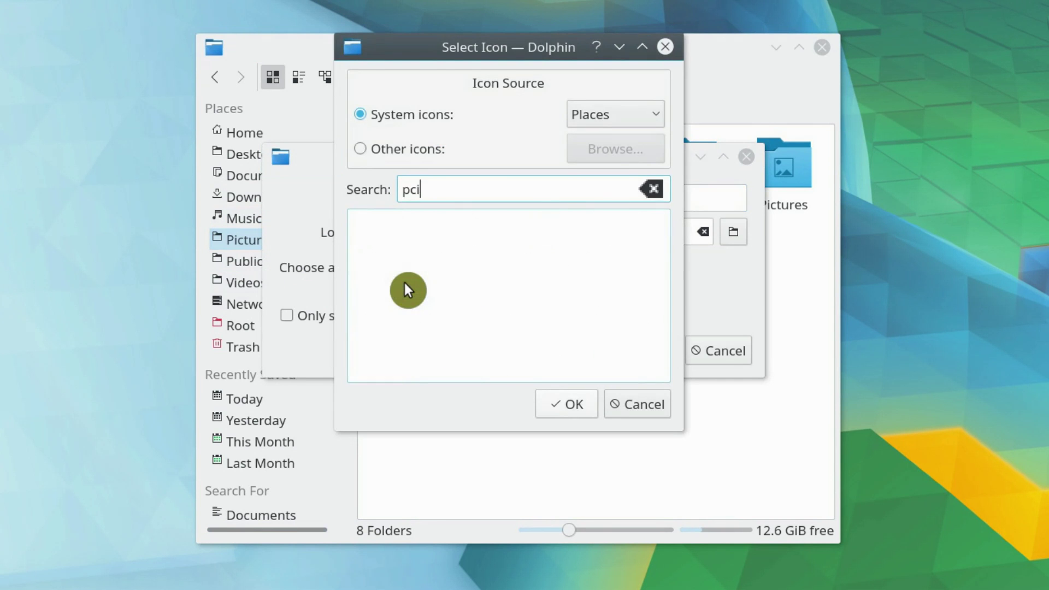
key(BackSpace)
text(ic)
click(569, 404)
click(644, 350)
- Give the Public place the public sharing icon found by searching 'pub'
right_click(298, 265)
click(356, 304)
click(404, 283)
text(pub)
click(571, 404)
click(645, 350)
- Give the Videos place the film icon found by searching 'vid'
right_click(289, 282)
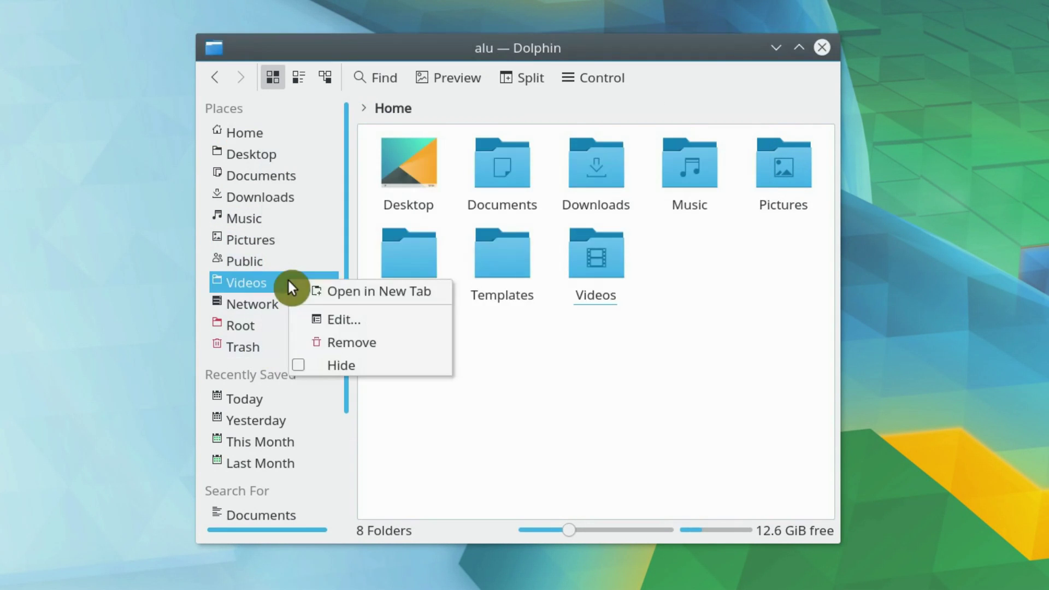
click(327, 318)
click(401, 287)
text(vid)
click(569, 405)
click(645, 351)
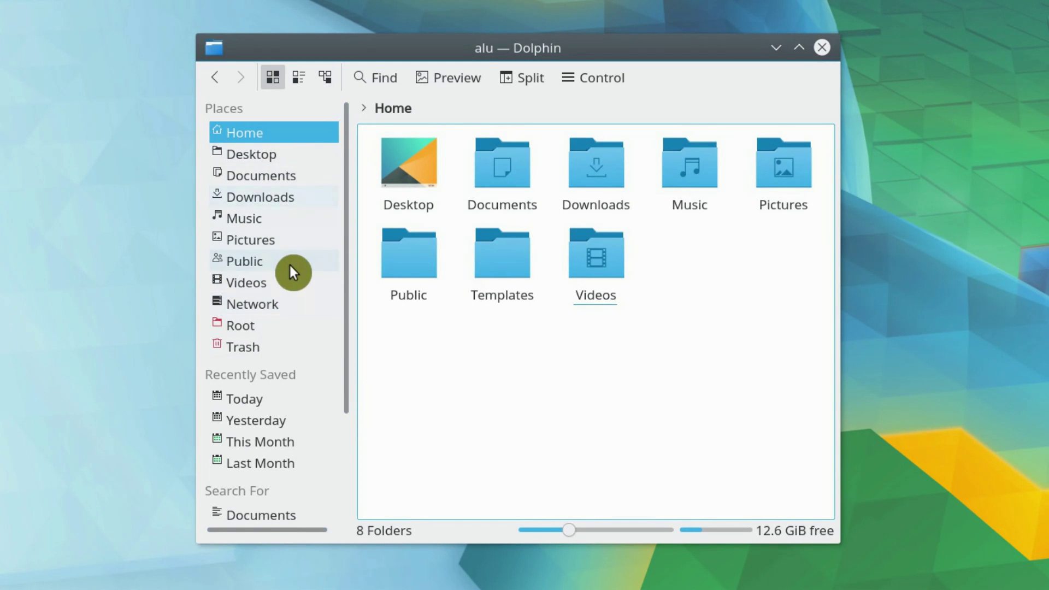
- Browse to /media/sf_Public and pin it into the Places list
click(277, 325)
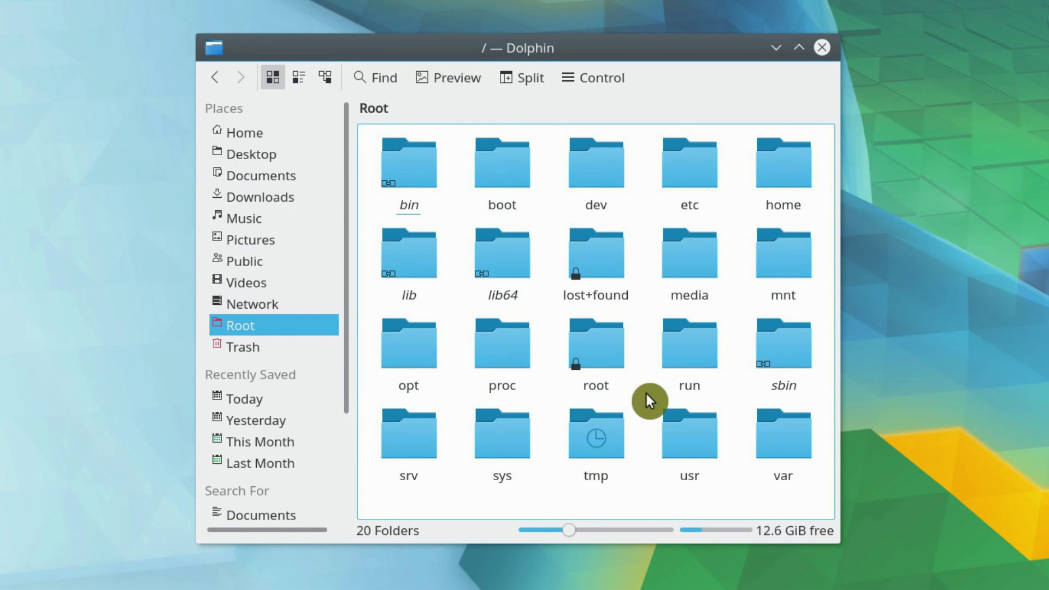
click(693, 283)
click(415, 205)
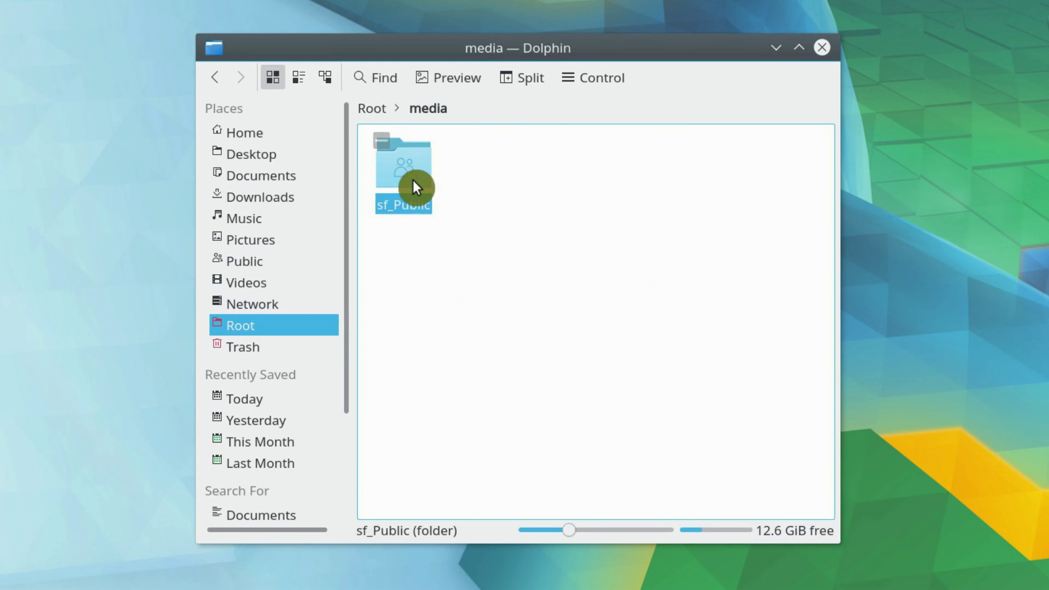
mouse_move(414, 183)
mouse_down()
mouse_move(399, 251)
mouse_move(307, 323)
mouse_move(299, 300)
mouse_move(271, 347)
mouse_move(273, 382)
mouse_up()
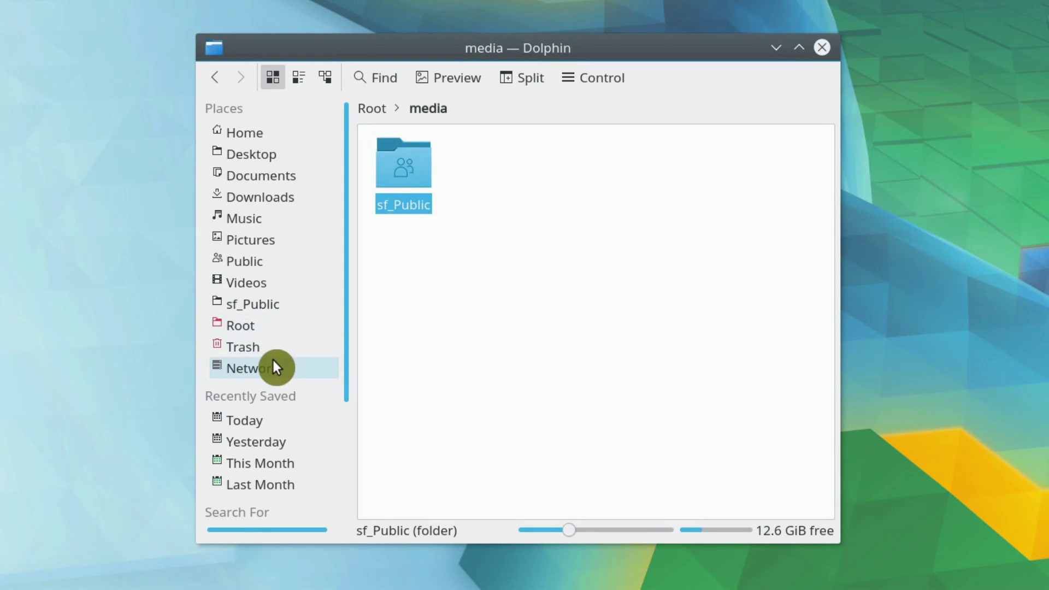
- Set the sf_Public place's icon to the people folder icon
right_click(274, 303)
click(337, 344)
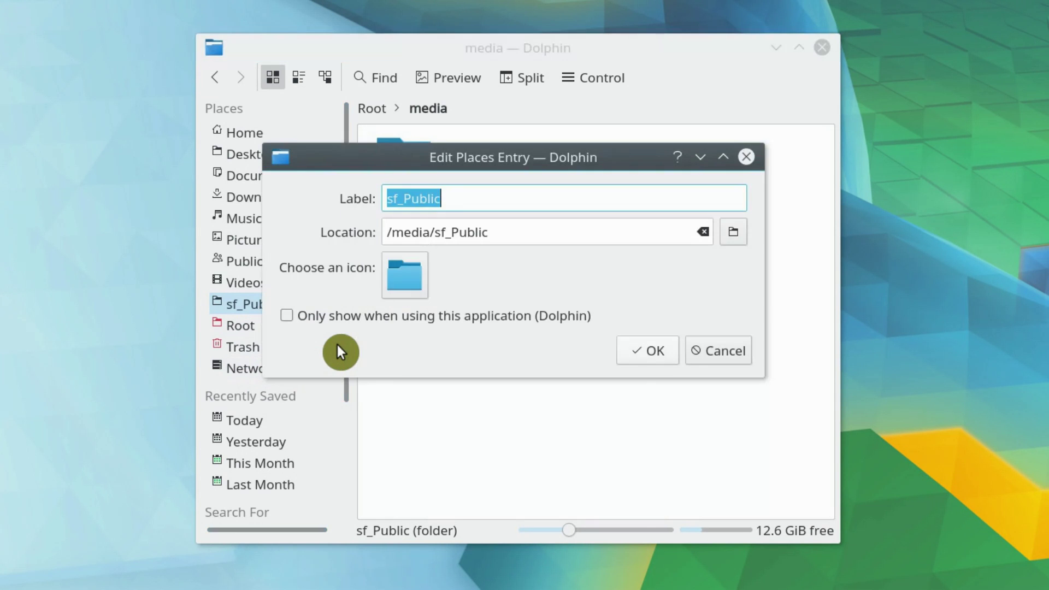
click(438, 267)
double_click(400, 284)
click(621, 351)
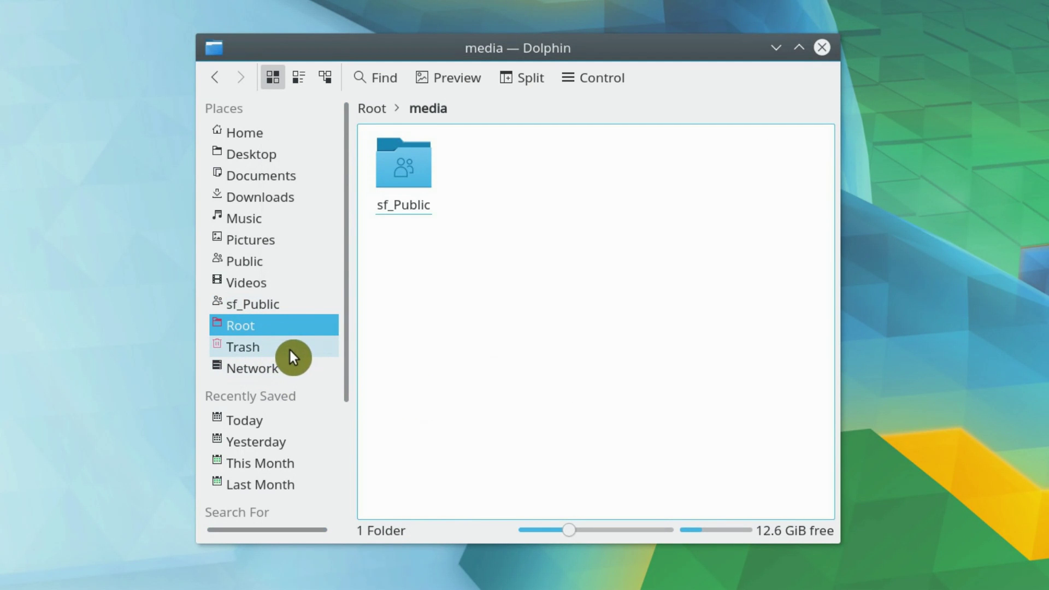
- Give the Root place the folder-yellow icon, then open Home's Downloads folder
right_click(284, 324)
click(331, 362)
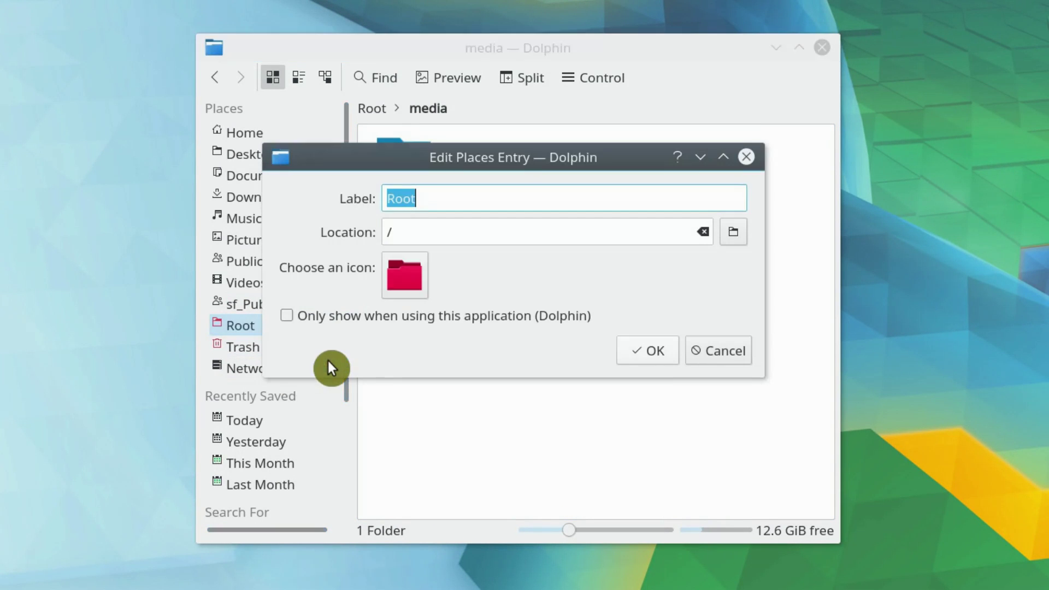
click(405, 271)
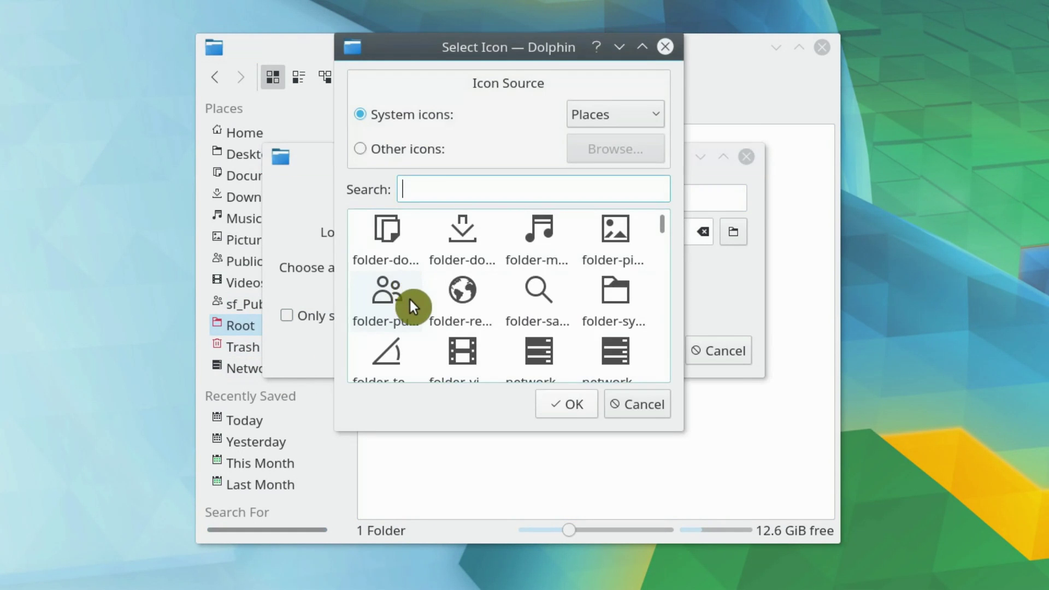
scroll(428, 291, down, 5)
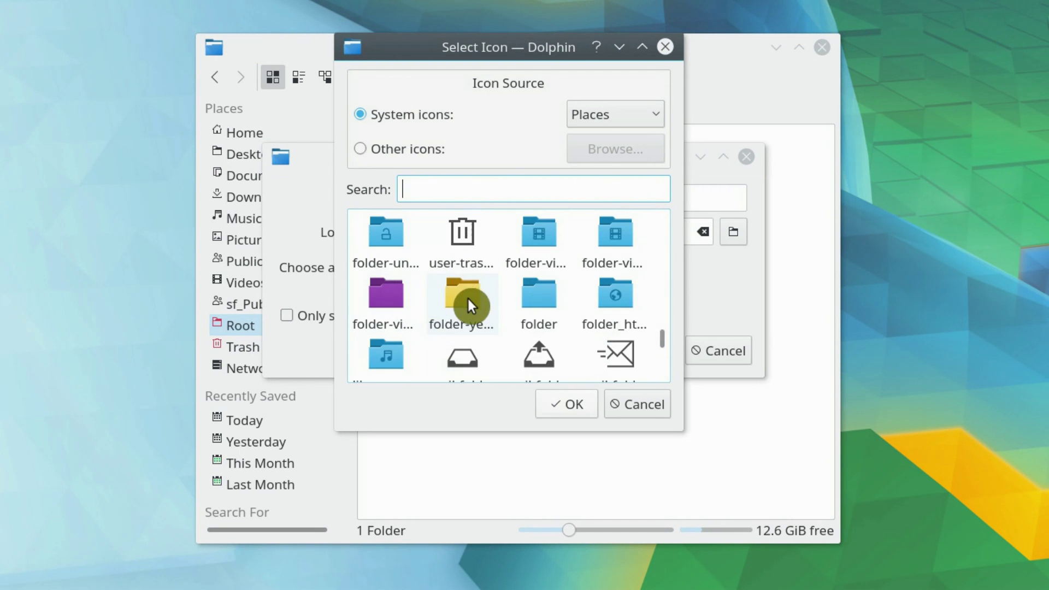
click(469, 298)
click(566, 405)
click(632, 355)
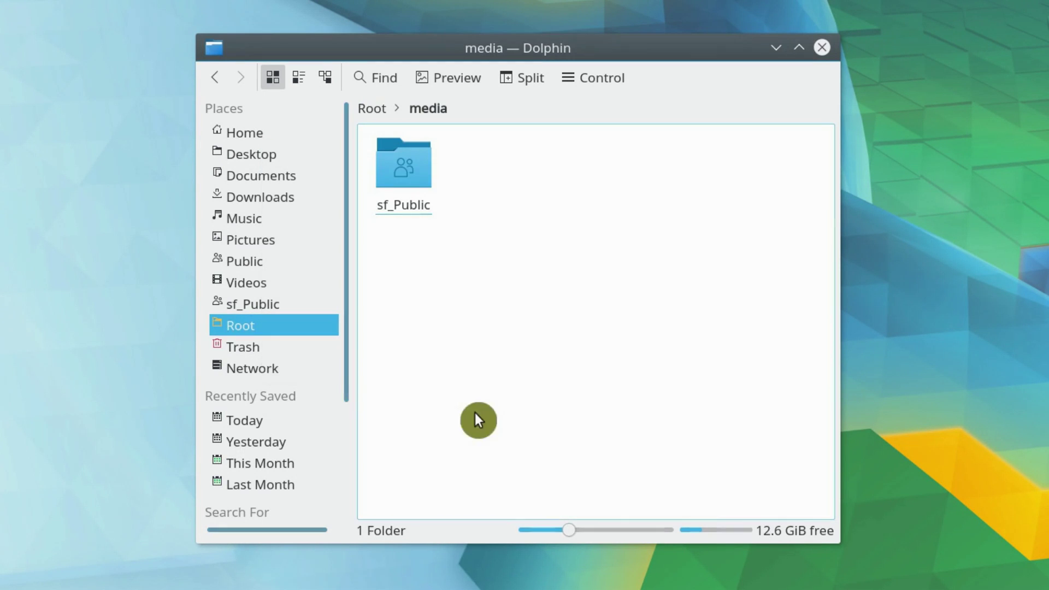
click(272, 138)
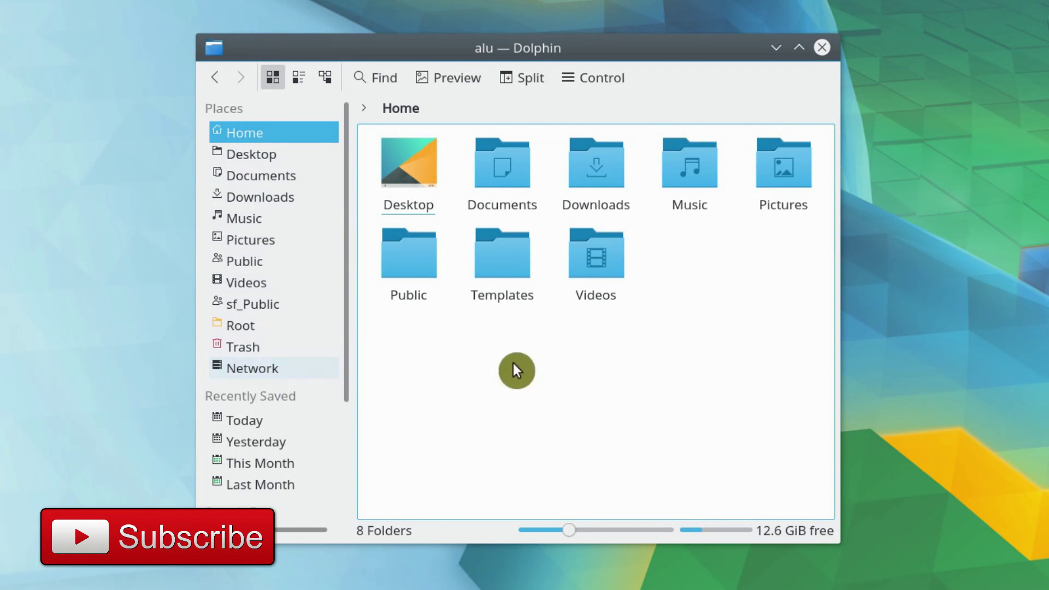
click(590, 185)
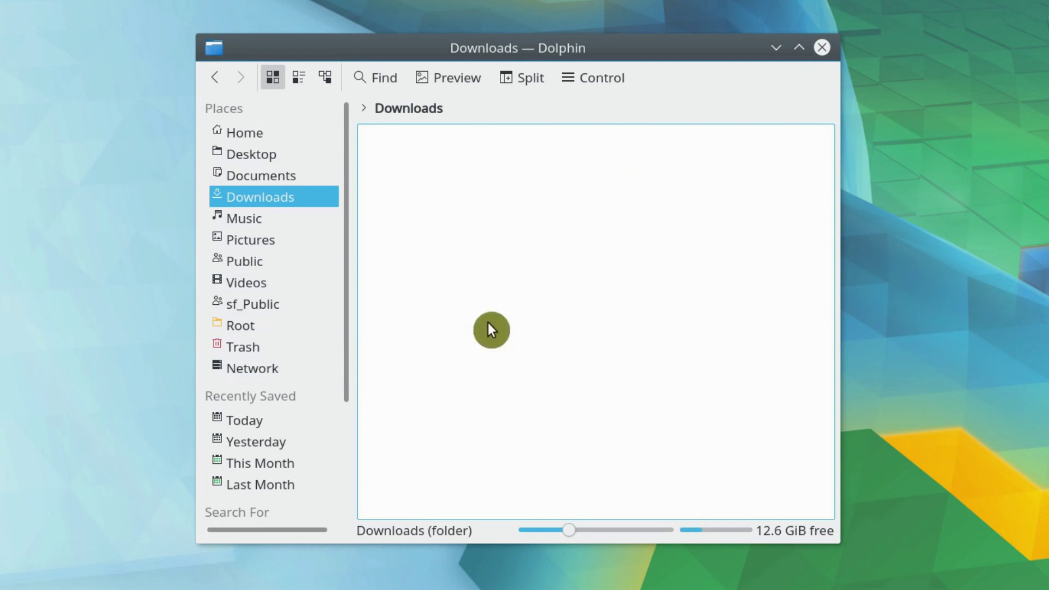
- Set Home's Public folder icon, via Properties, to the second 'publ' people-folder icon
click(268, 304)
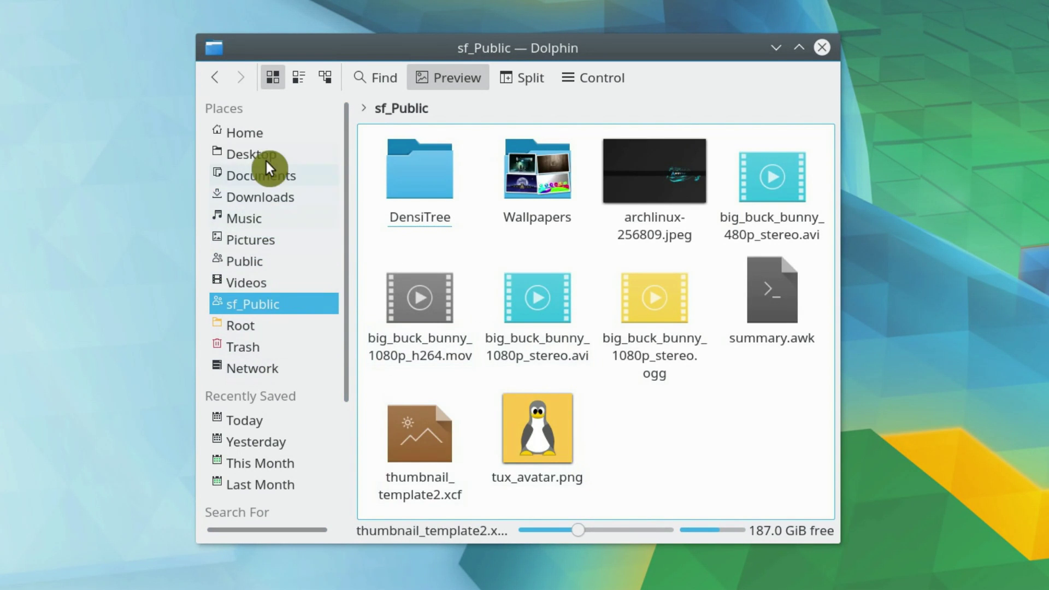
click(262, 133)
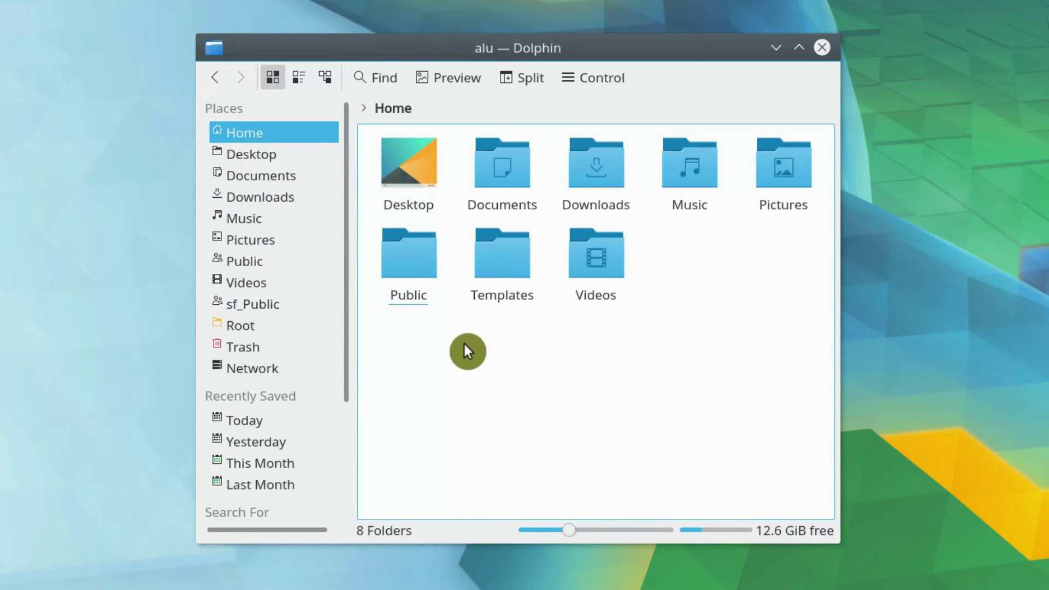
click(413, 273)
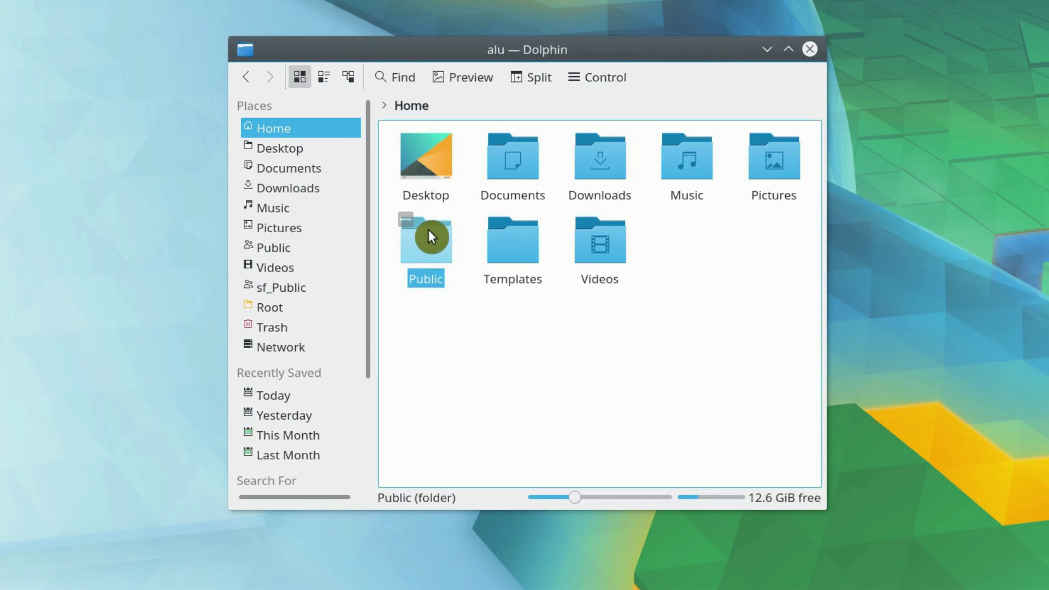
right_click(430, 251)
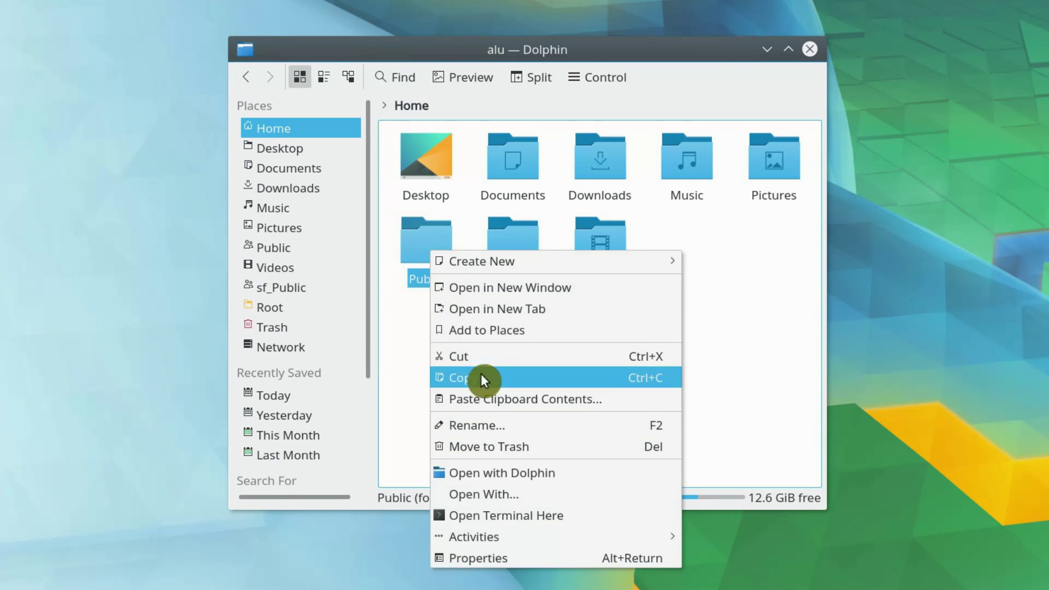
click(476, 558)
click(375, 138)
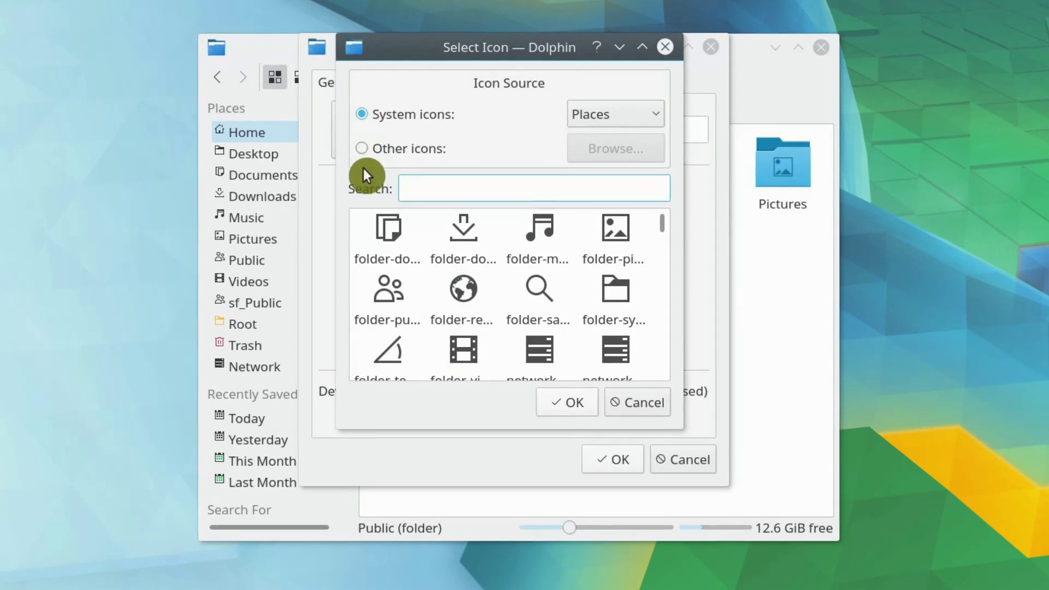
text(publ)
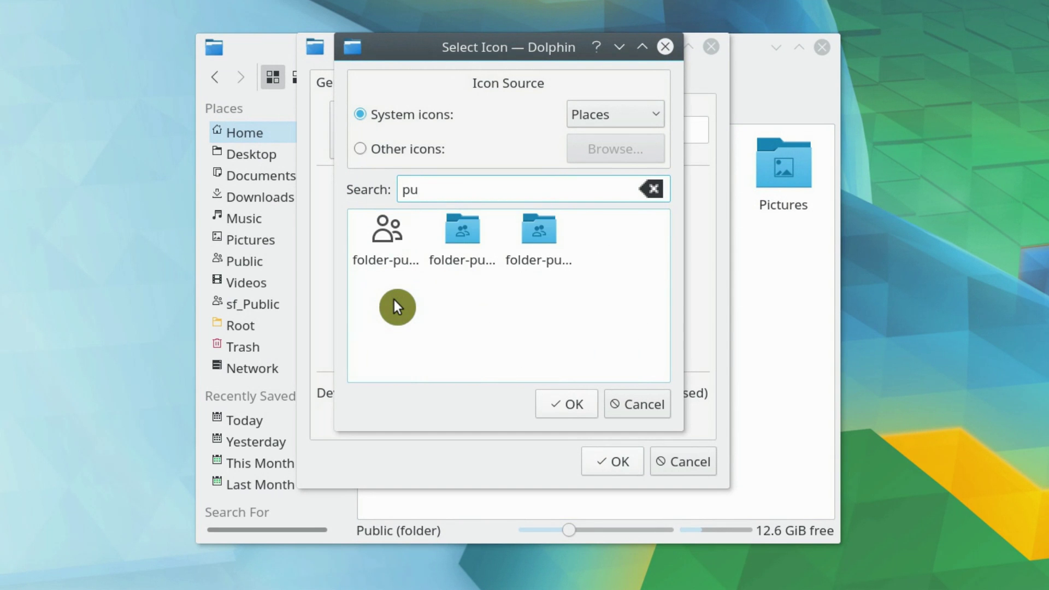
click(468, 249)
click(584, 408)
click(612, 461)
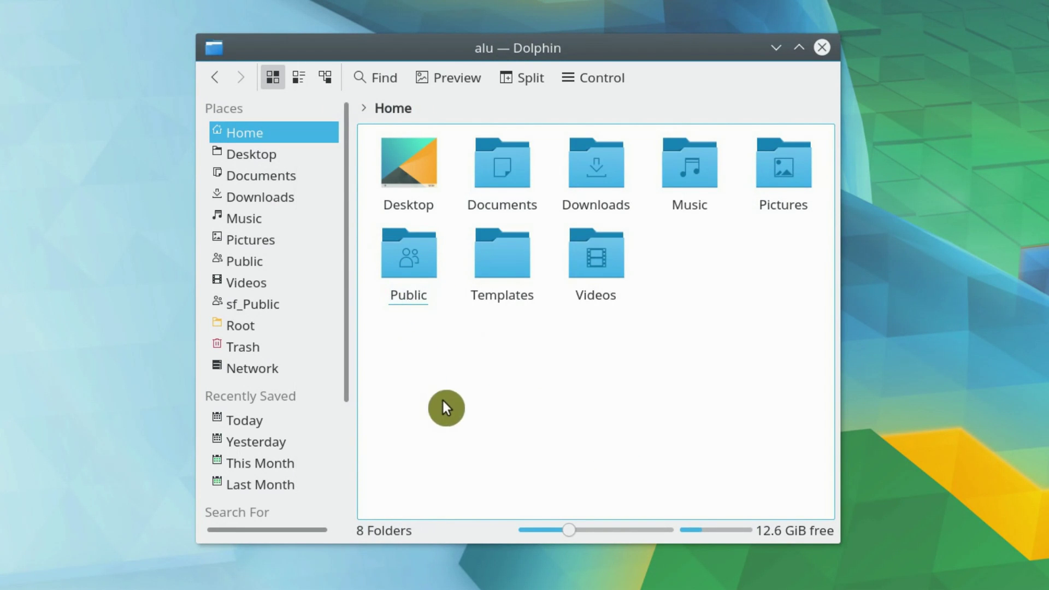
- Rename the Templates folder to .Templates by adding a leading dot
click(520, 267)
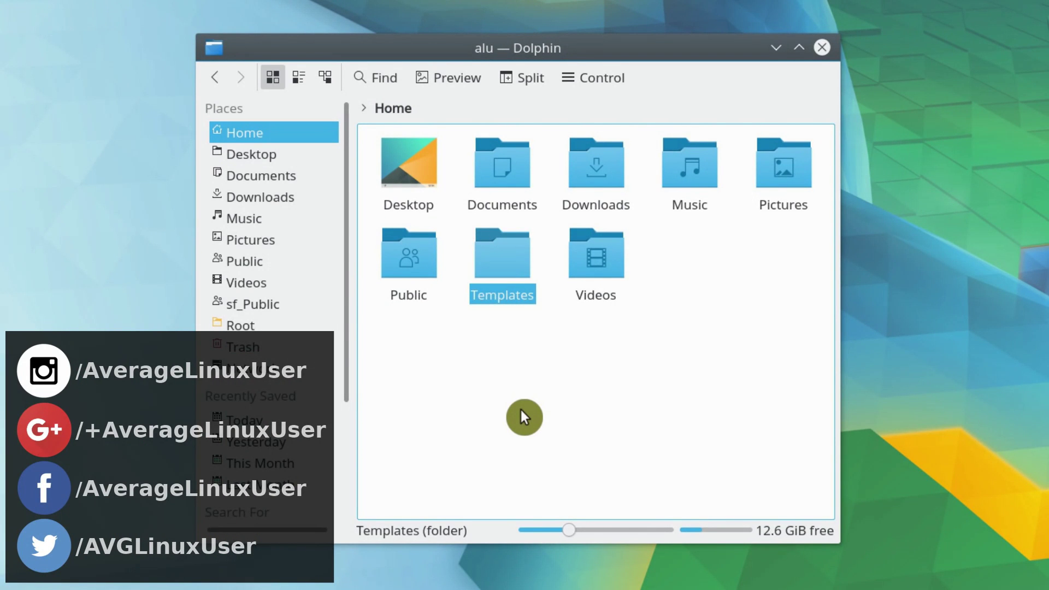
key(F2)
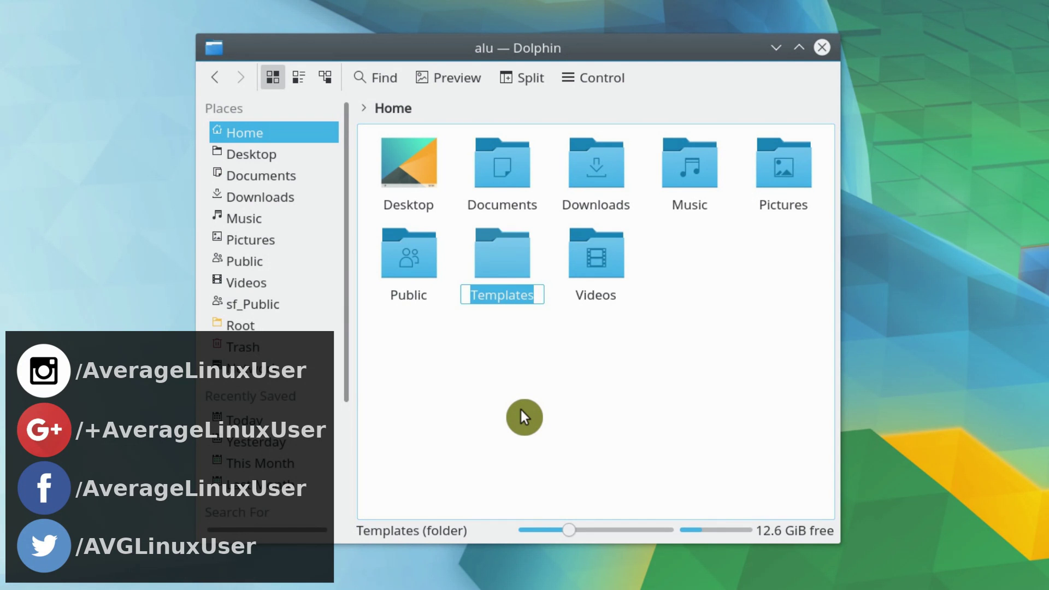
key(Home)
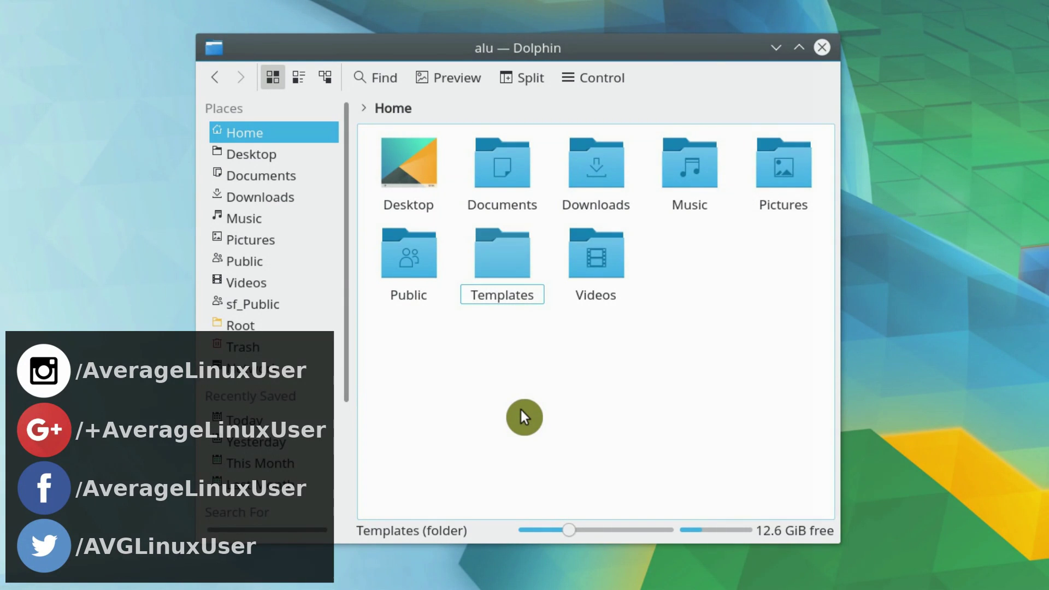
text(.)
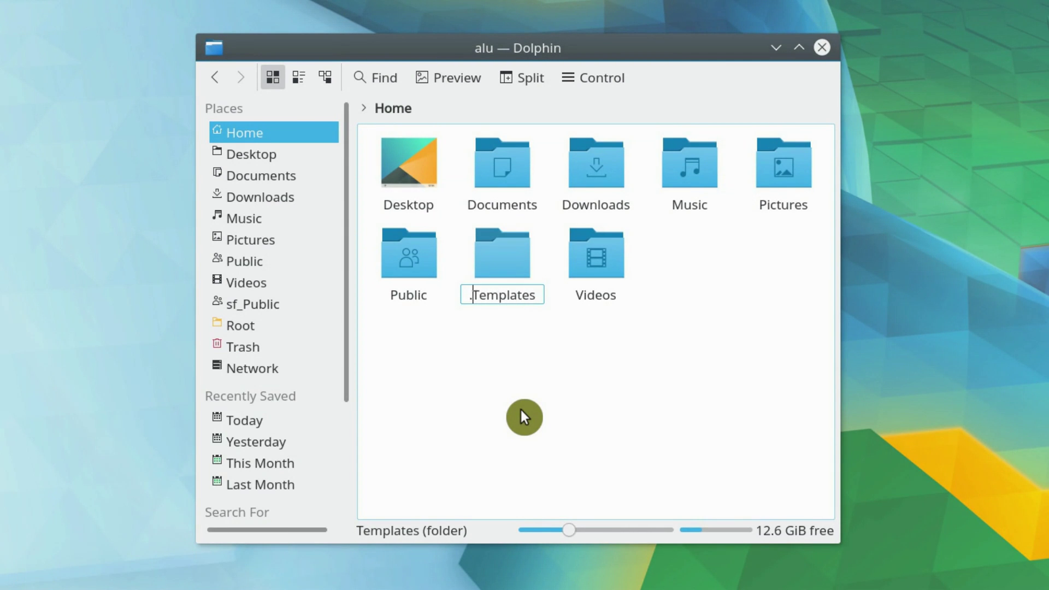
key(Return)
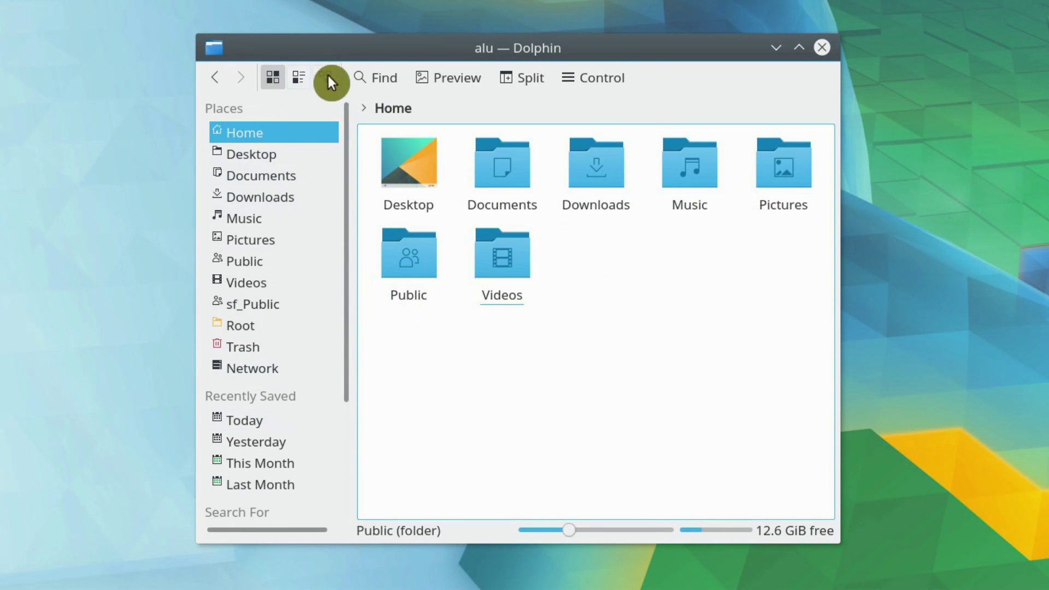
- Set the toolbar to Icons Only text position and Large (32x32) icon size
right_click(650, 76)
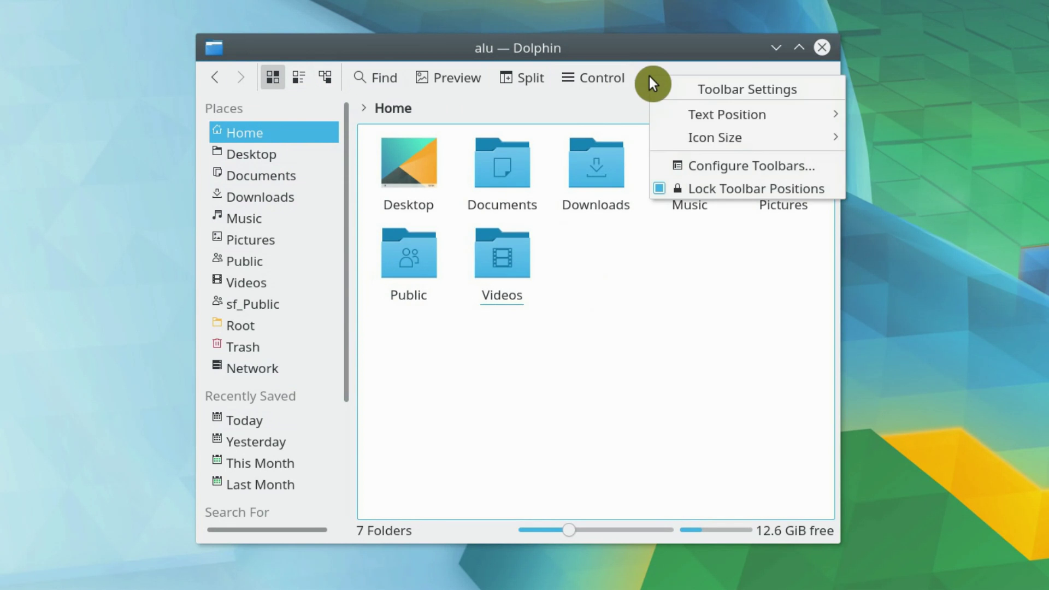
mouse_move(724, 115)
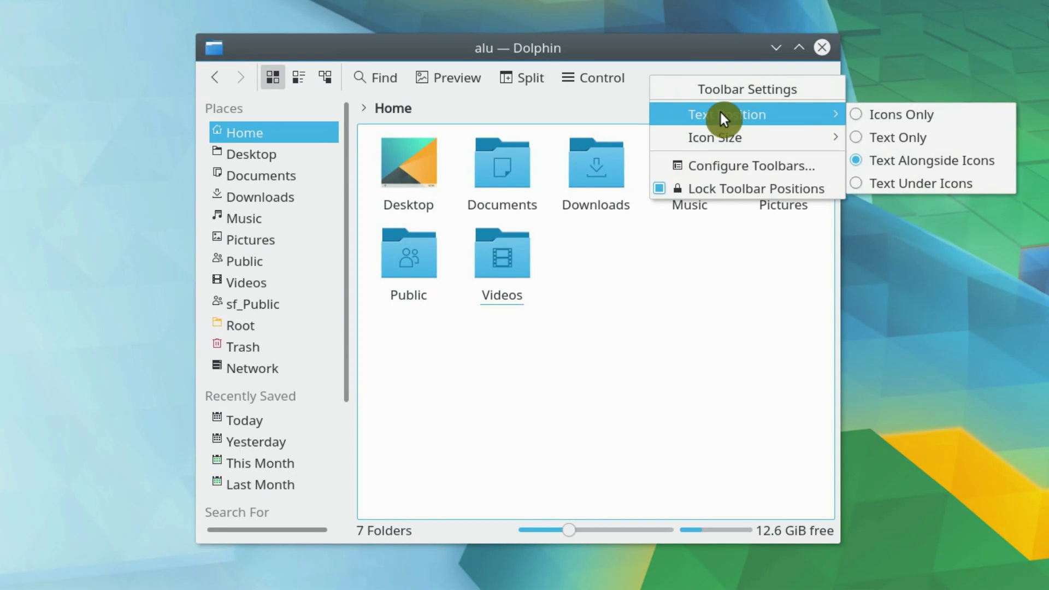
click(852, 116)
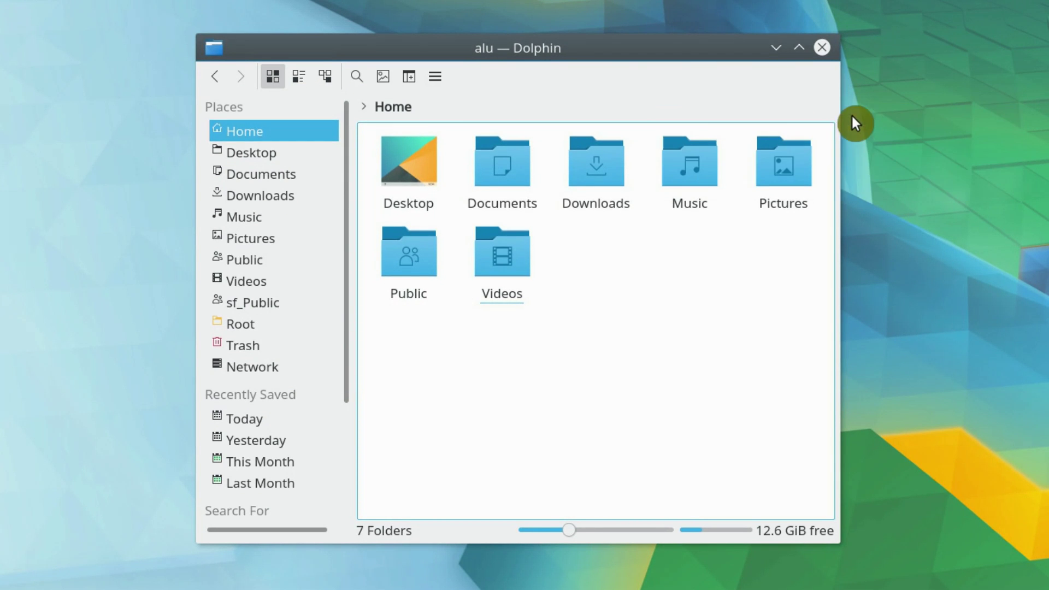
right_click(470, 82)
mouse_move(582, 142)
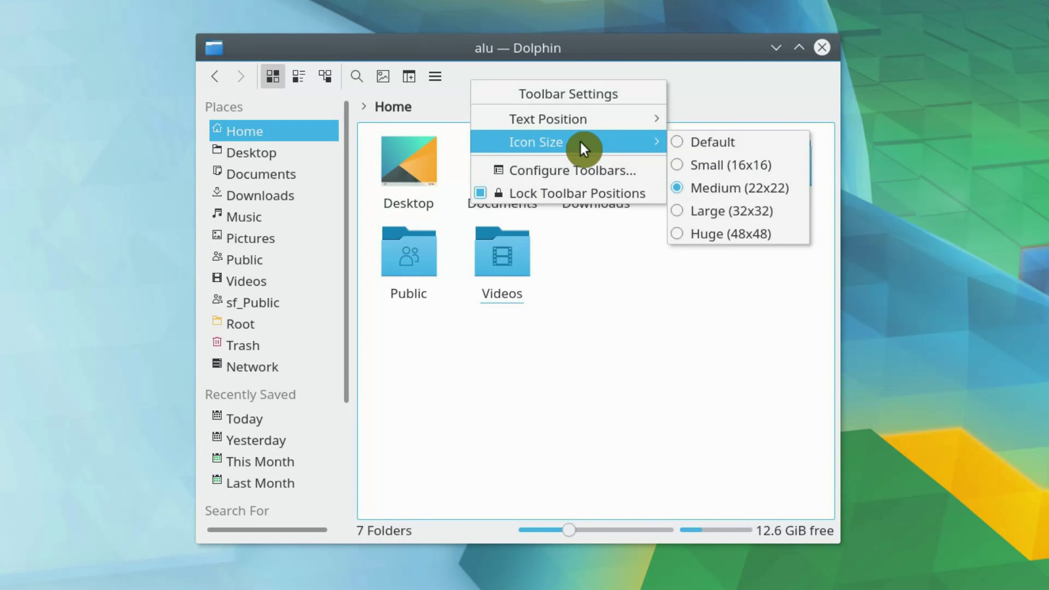
click(681, 213)
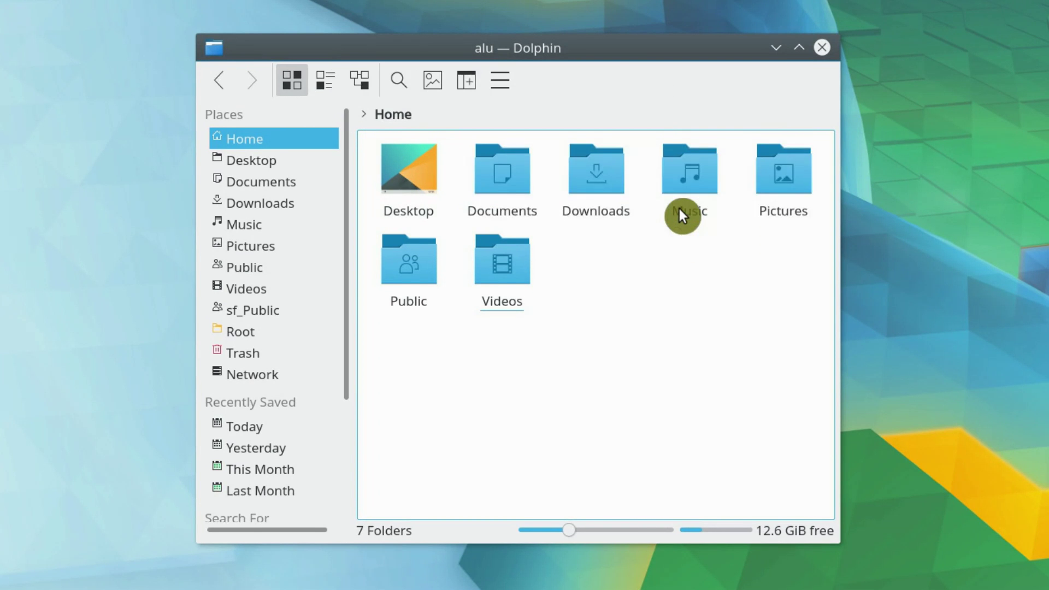
right_click(519, 82)
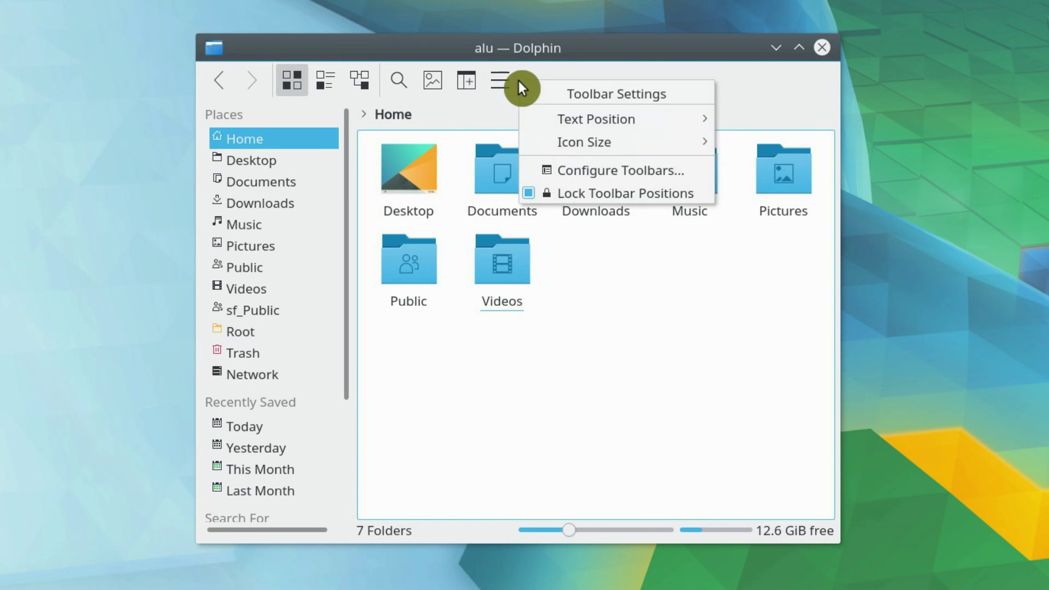
- Remove Details, Find and Split from the toolbar's current actions in Configure Toolbars
click(592, 168)
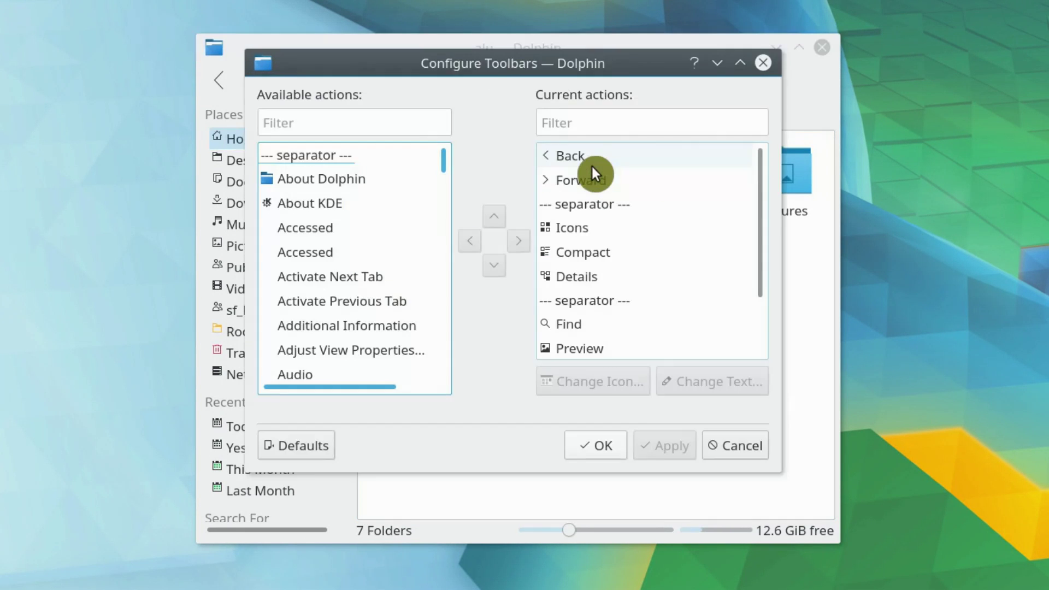
mouse_move(549, 70)
mouse_down()
mouse_move(563, 105)
mouse_move(555, 135)
mouse_up()
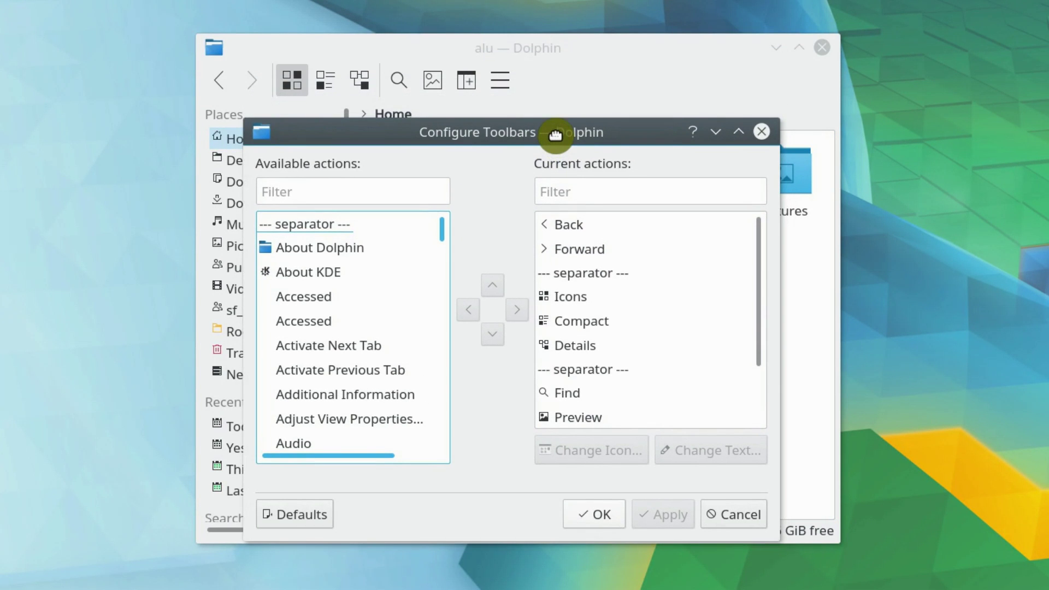
click(621, 346)
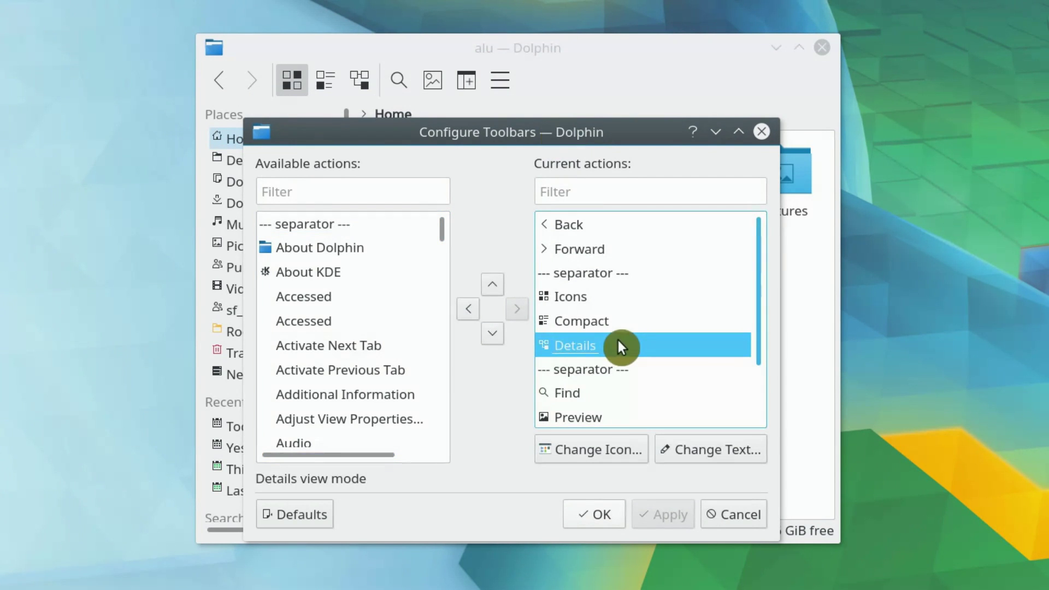
click(470, 310)
scroll(618, 344, down, 1)
click(605, 323)
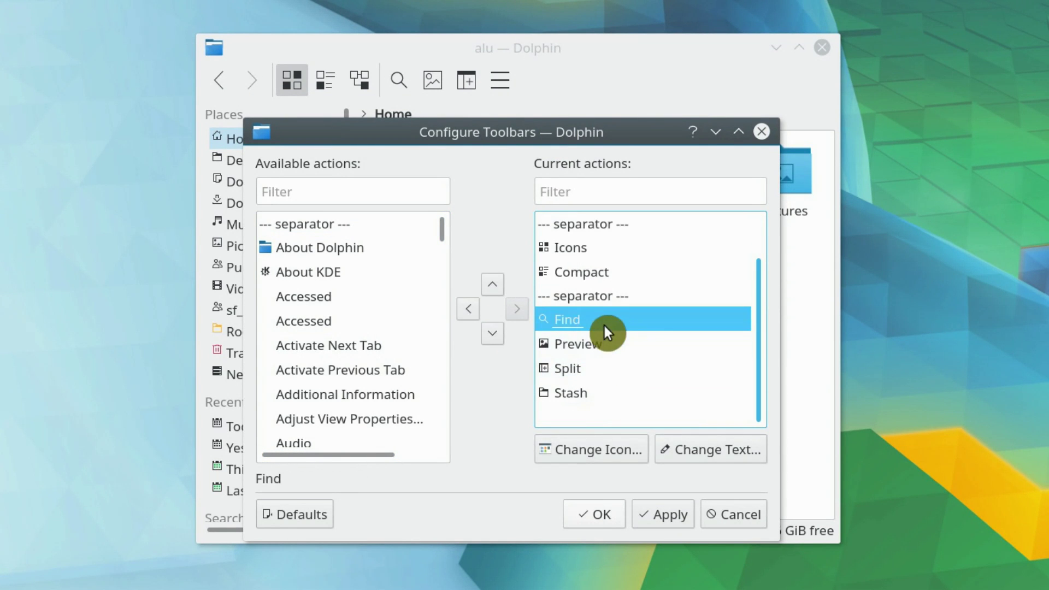
click(469, 311)
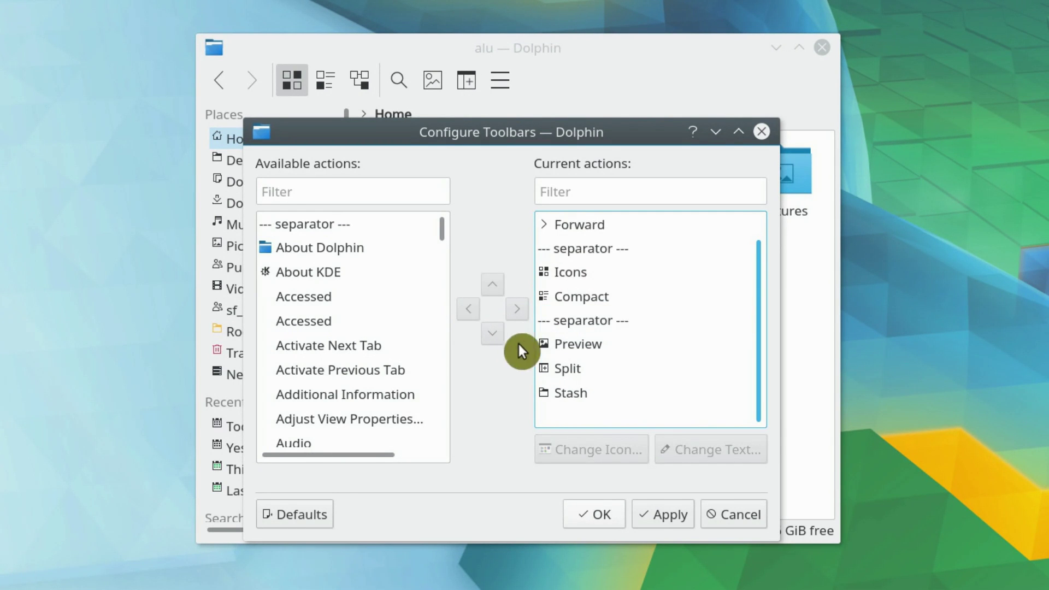
click(565, 368)
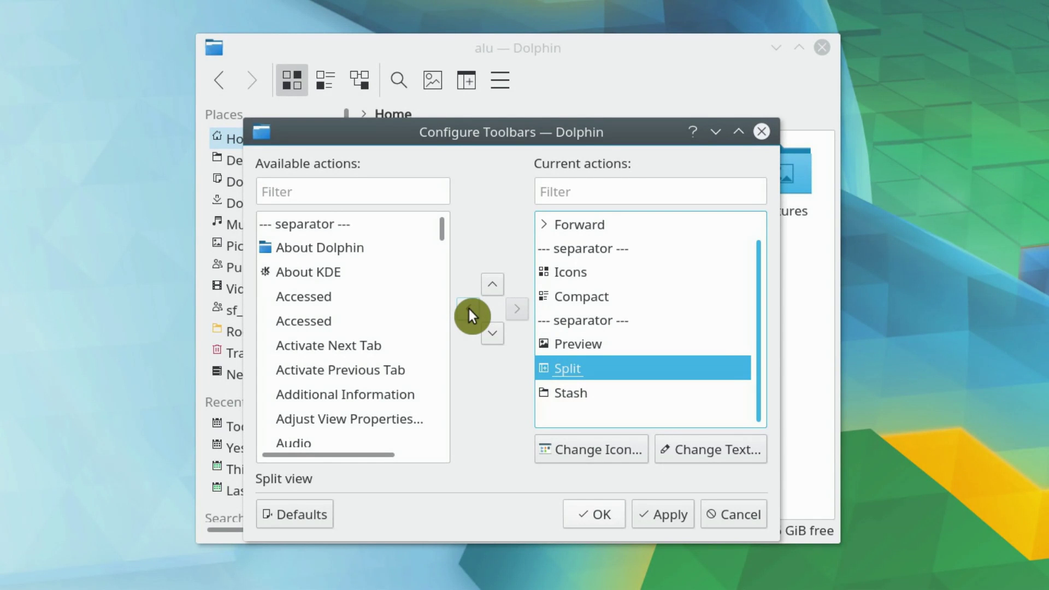
click(469, 310)
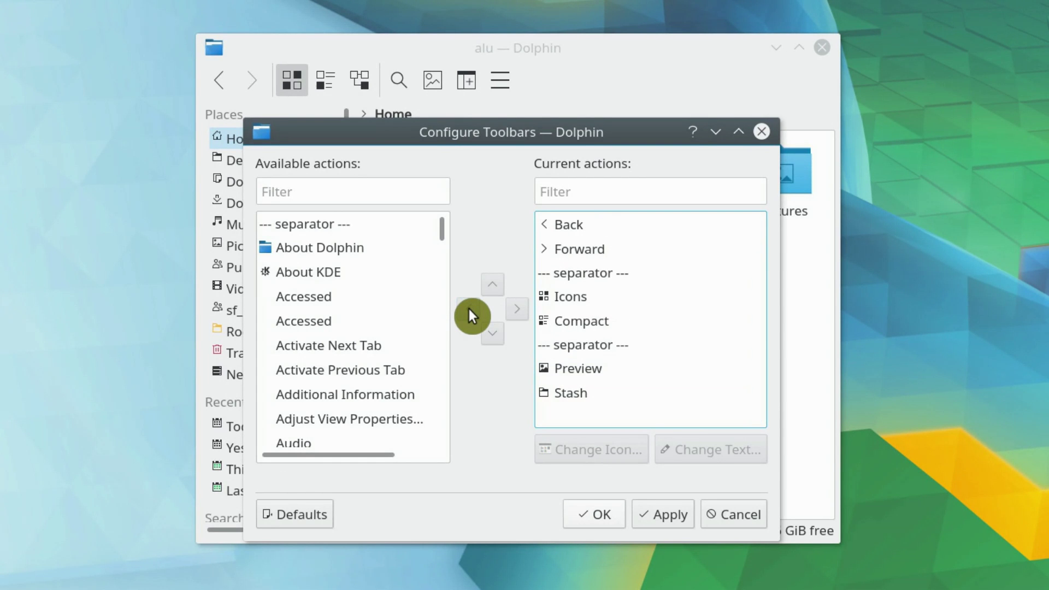
- Add the Up action to the toolbar, positioned just below Forward
click(337, 194)
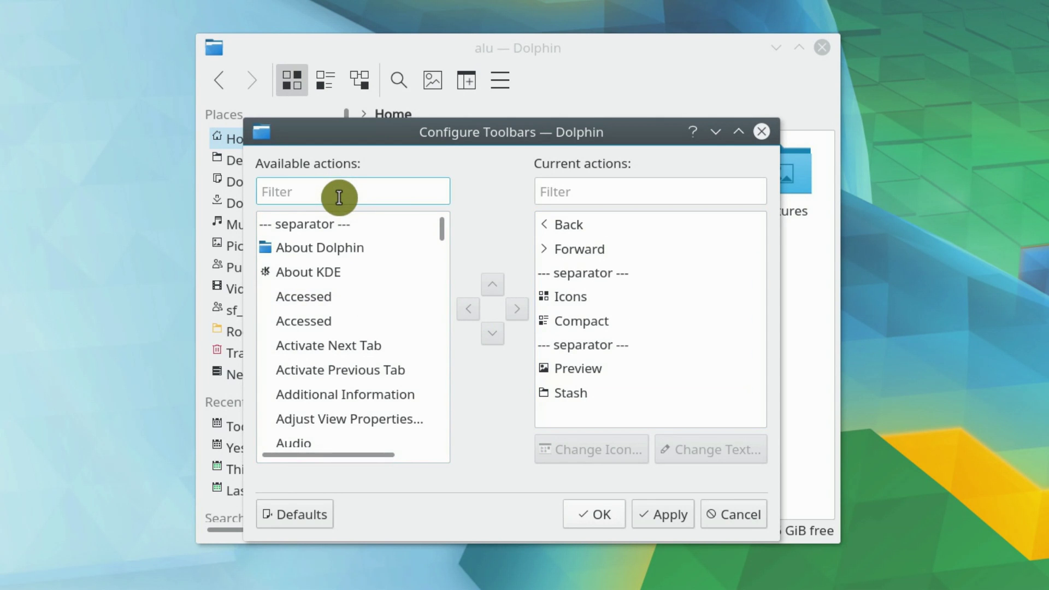
text(up)
click(302, 254)
click(516, 309)
click(484, 288)
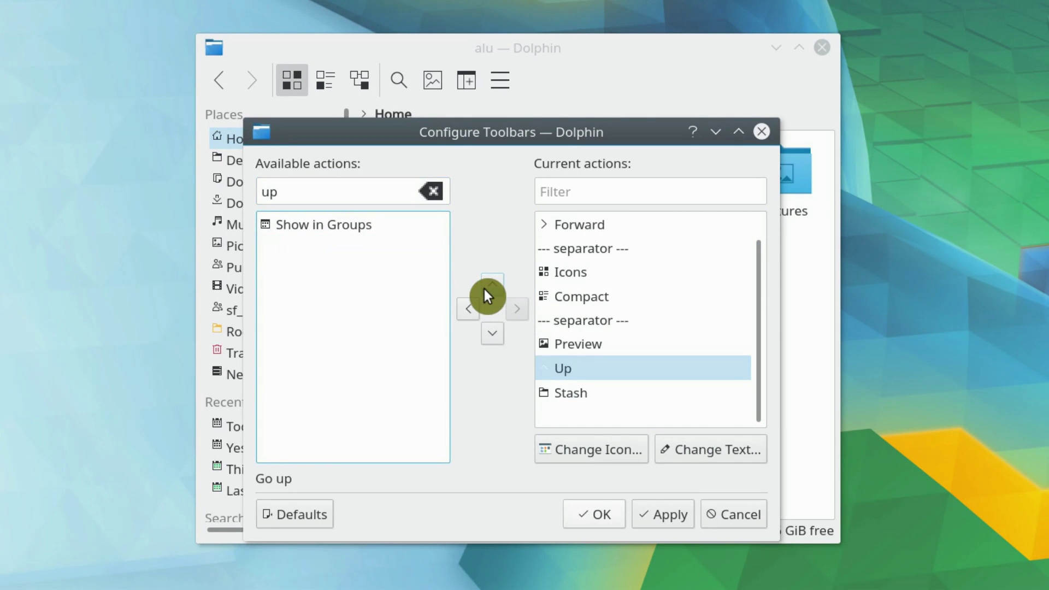
click(484, 287)
click(484, 288)
click(484, 288)
click(484, 288)
click(483, 288)
click(484, 288)
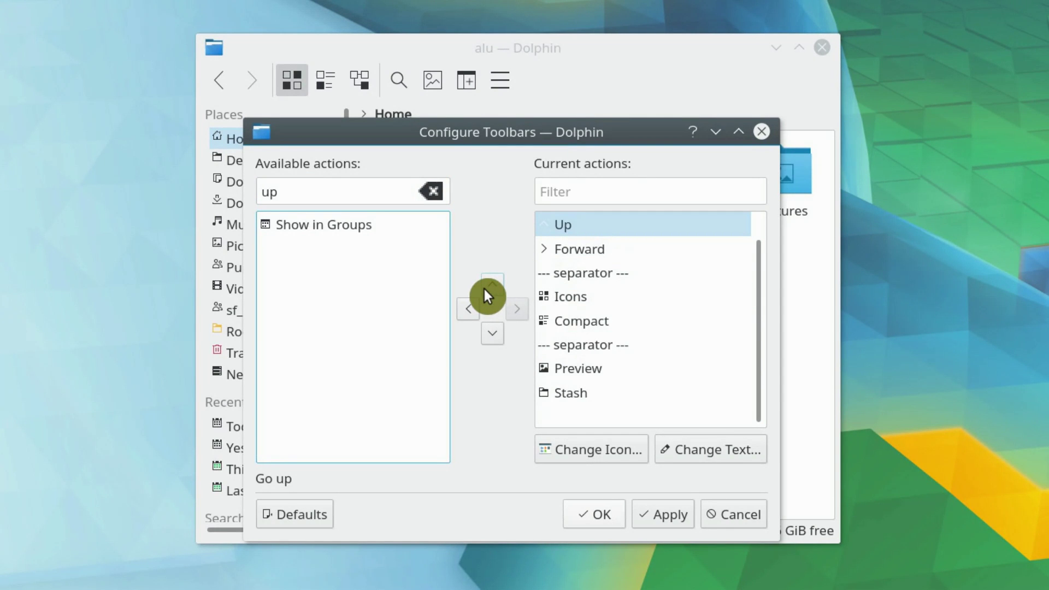
click(485, 334)
- Add Reload to the toolbar actions below Up
double_click(341, 193)
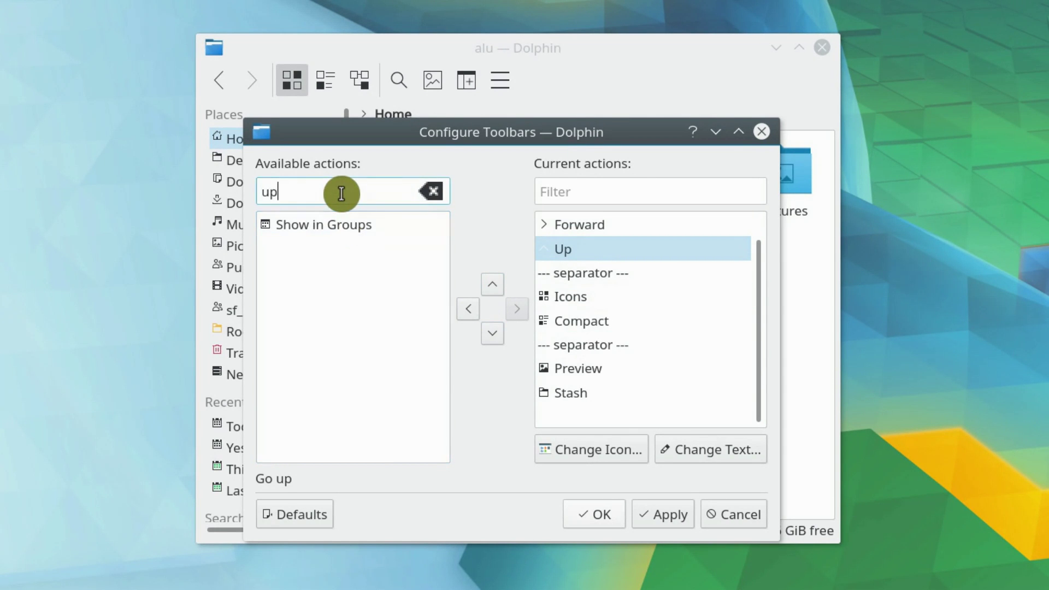
key(BackSpace)
scroll(369, 318, down, 10)
click(369, 346)
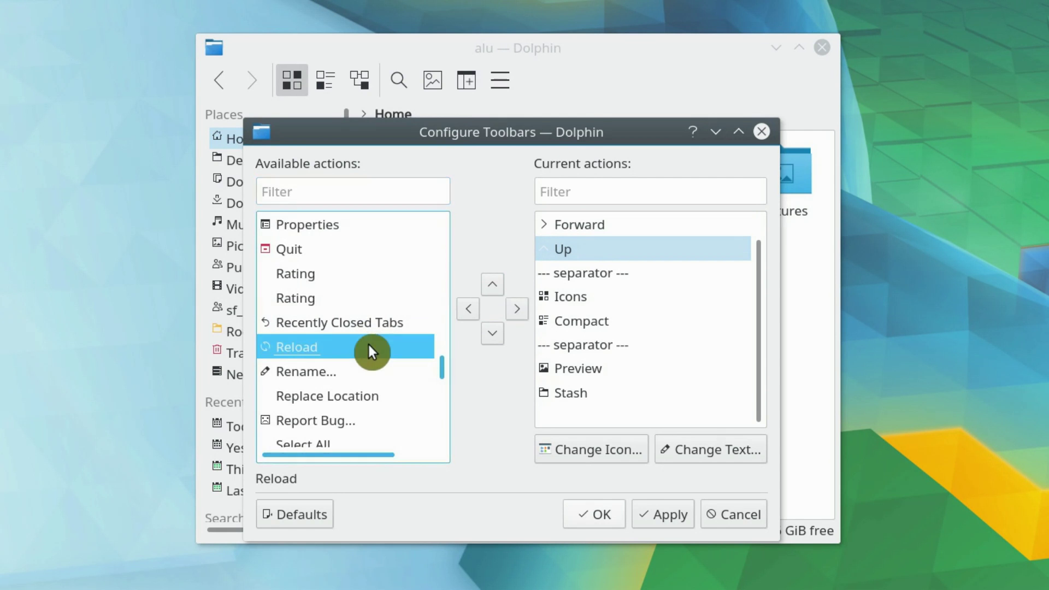
click(513, 309)
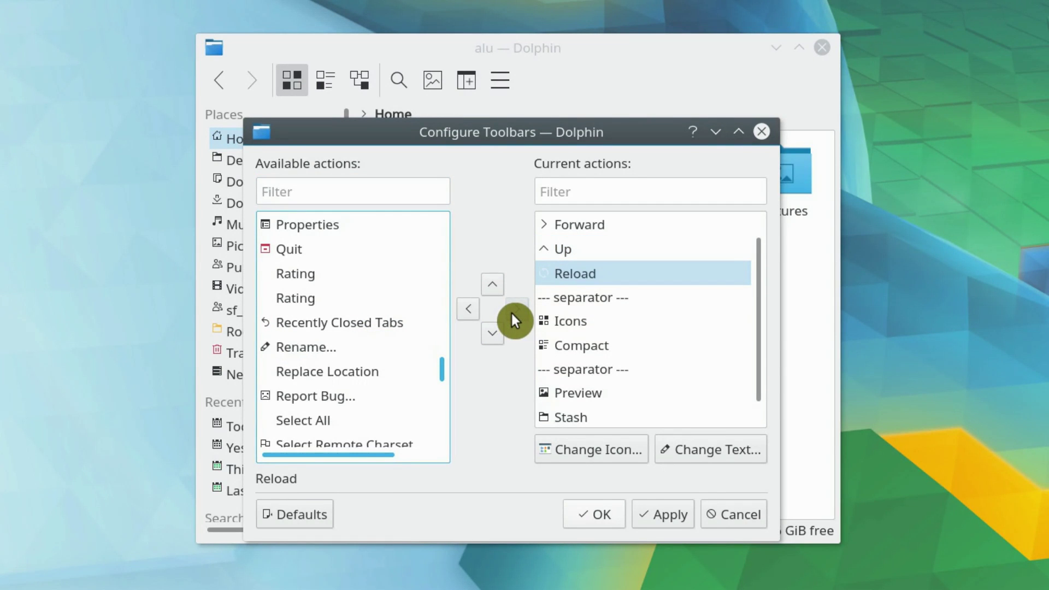
- Add Hidden Files to the toolbar and move it further down the order
click(377, 197)
text(hid)
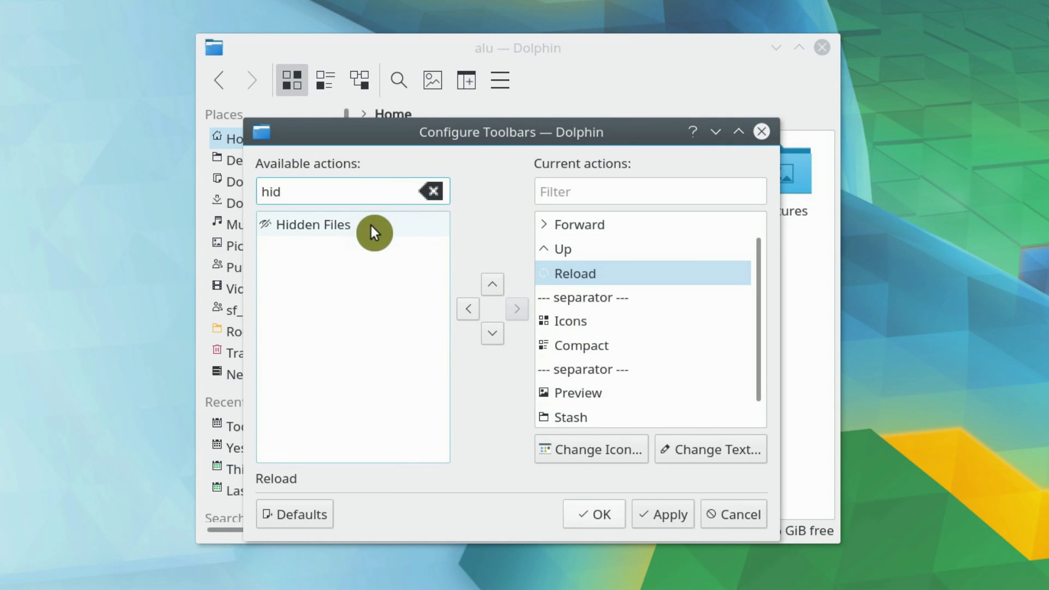
click(369, 223)
click(517, 309)
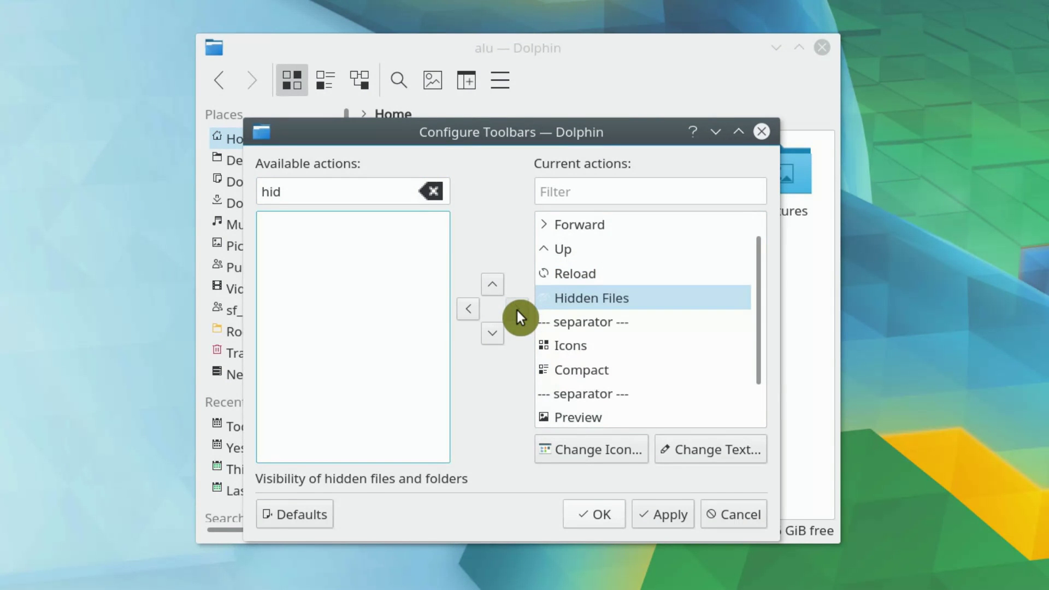
click(497, 328)
click(497, 330)
click(497, 330)
click(496, 331)
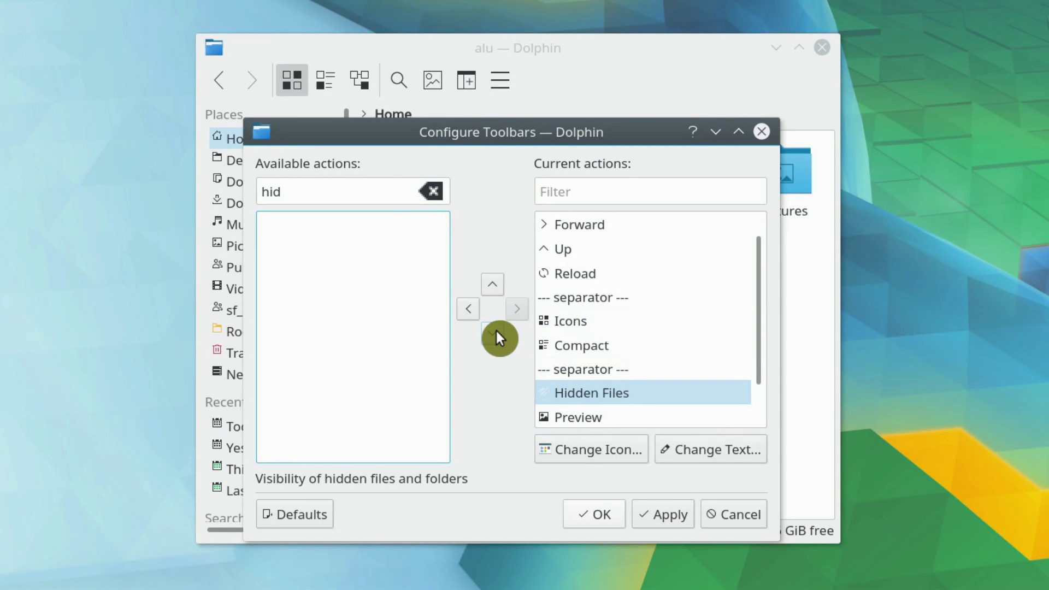
- Add Move to Trash to the toolbar actions
triple_click(369, 189)
key(BackSpace)
text(tra)
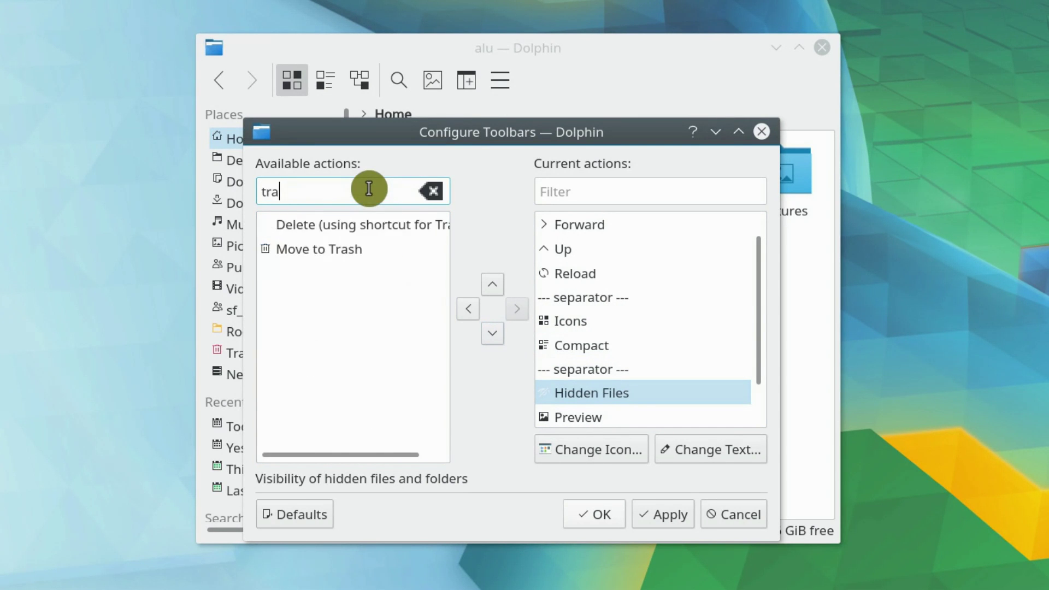
click(392, 251)
click(517, 308)
- Add New Tab and Open Terminal to the toolbar actions
triple_click(377, 197)
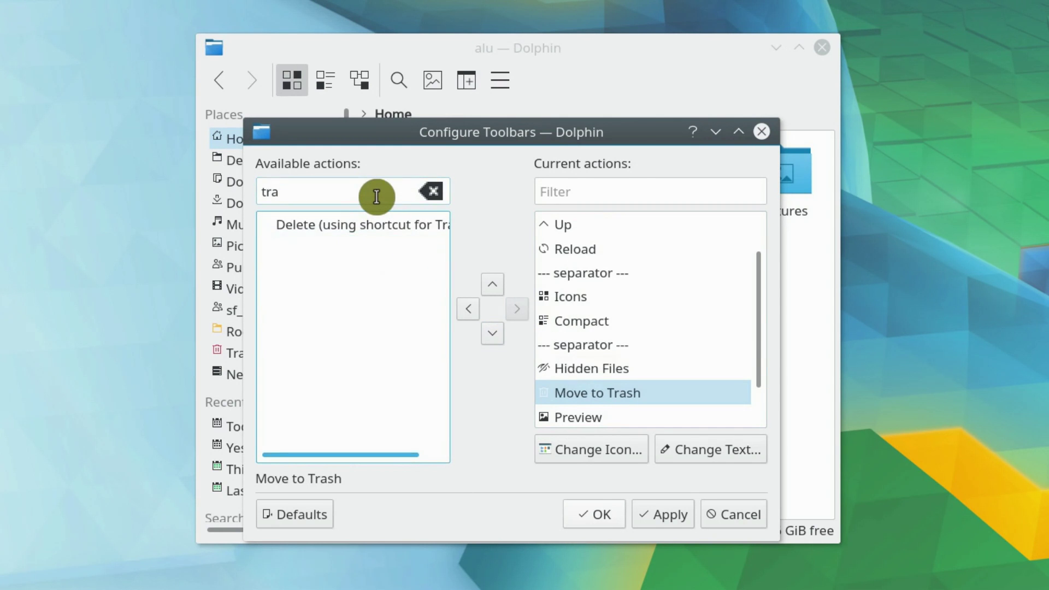
text(tab)
click(338, 322)
click(519, 309)
triple_click(350, 187)
text(terminal)
click(347, 223)
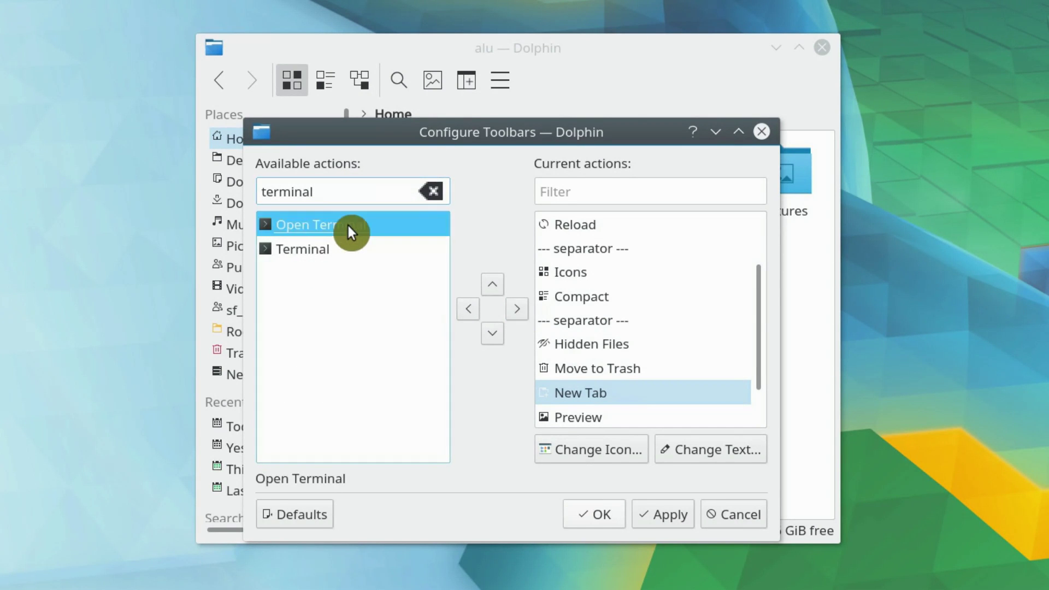
click(508, 309)
- Move Preview up beside Hidden Files and apply the toolbar layout
scroll(565, 346, down, 1)
click(577, 371)
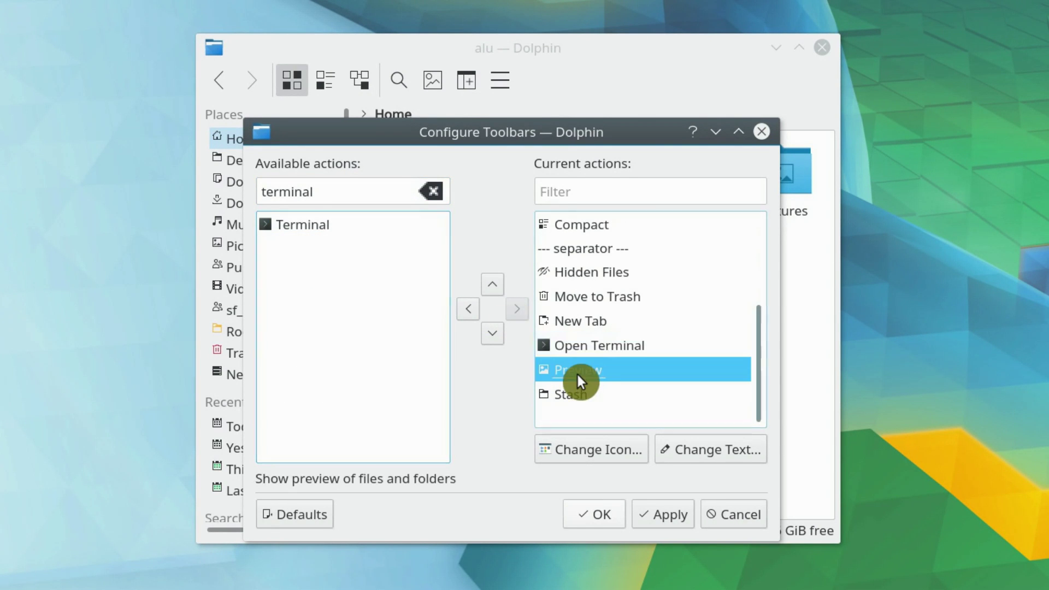
click(492, 284)
click(492, 284)
click(491, 284)
click(492, 285)
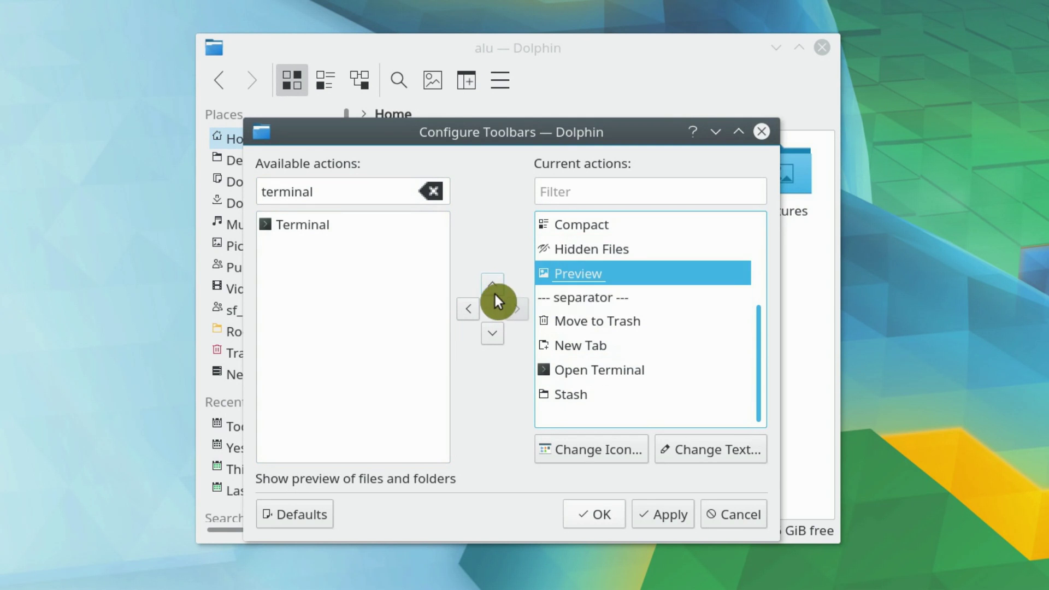
click(663, 516)
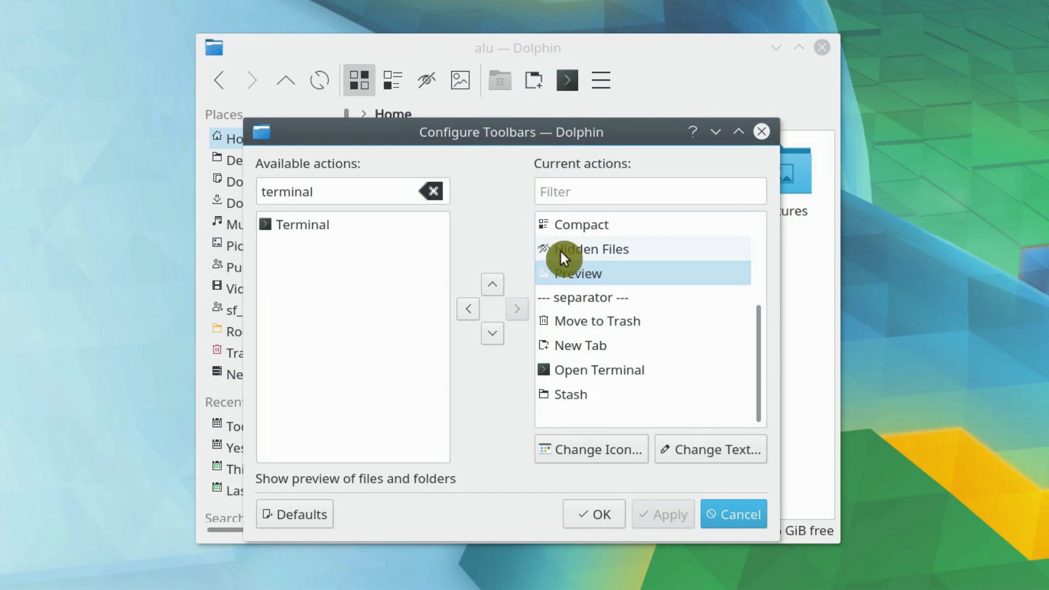
- Search icons for 'tras' and assign trash-empty to the Move to Trash action
click(579, 327)
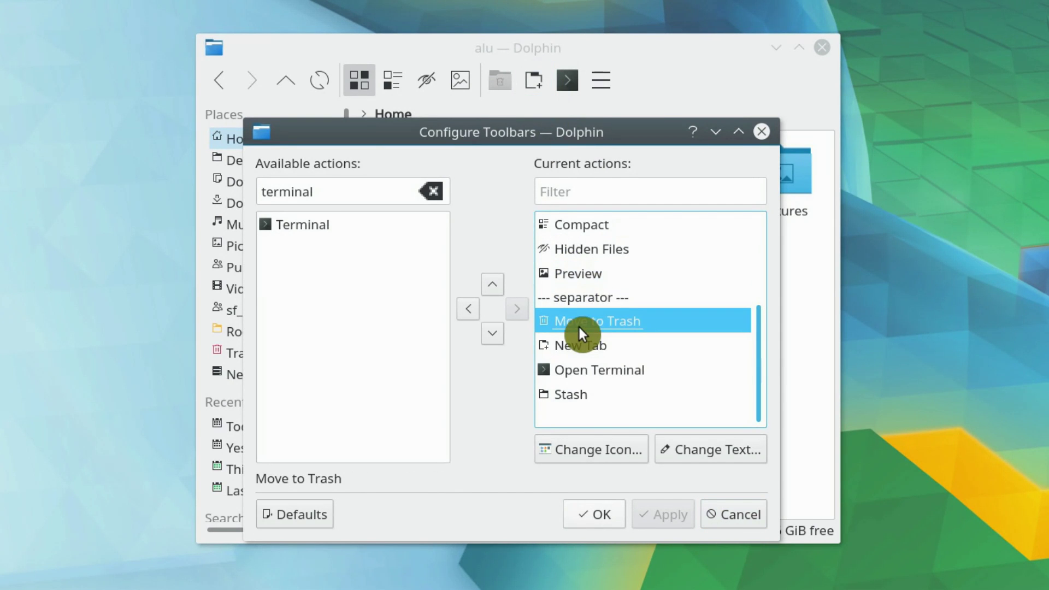
click(598, 450)
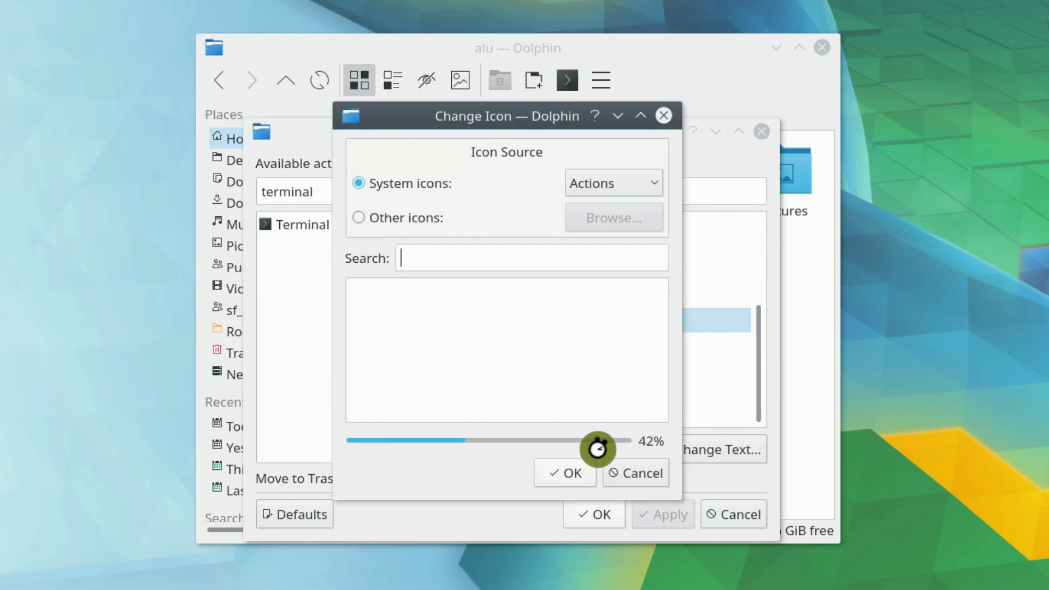
text(tras)
click(384, 306)
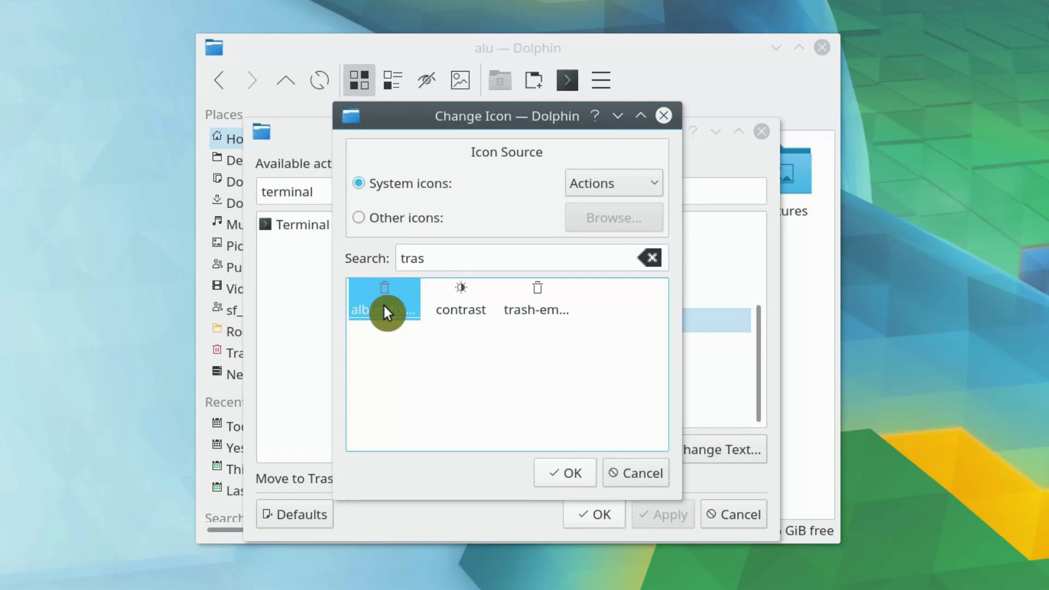
click(530, 308)
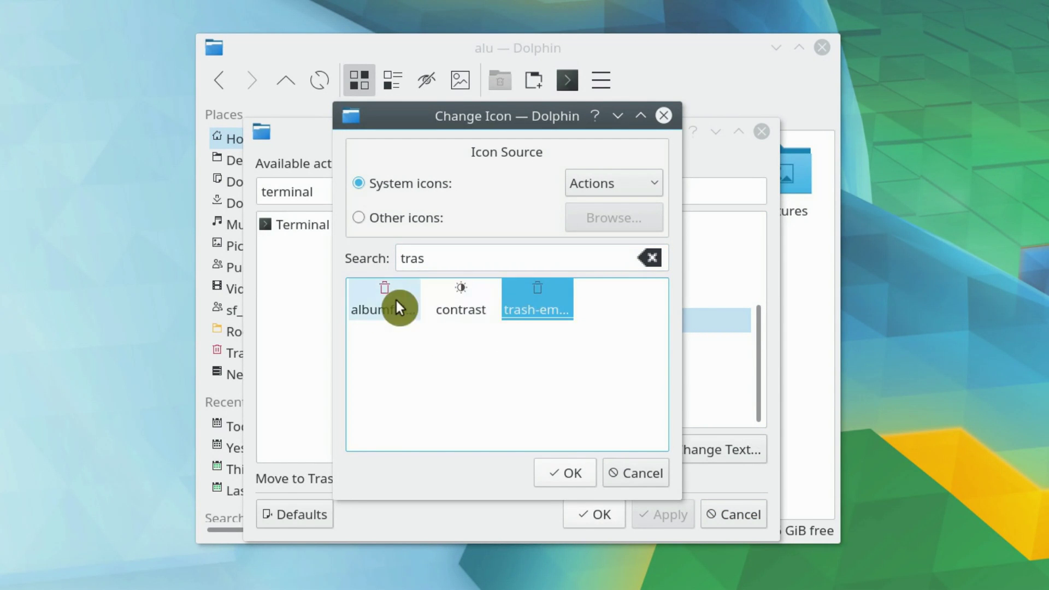
click(565, 470)
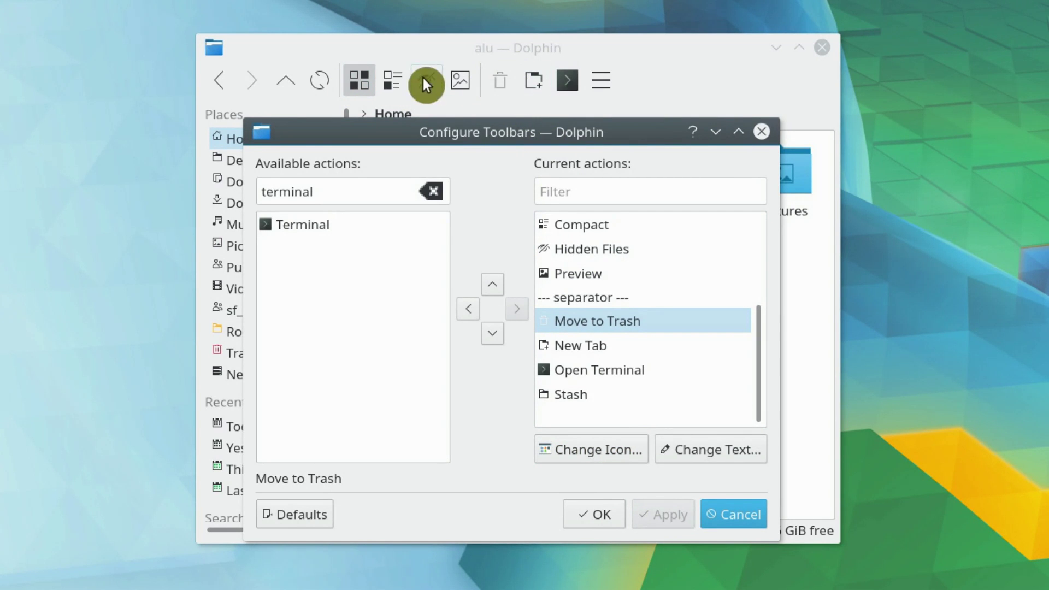
- Clear the search, review all actions with Move to Trash kept in Current actions, and confirm with OK
click(434, 191)
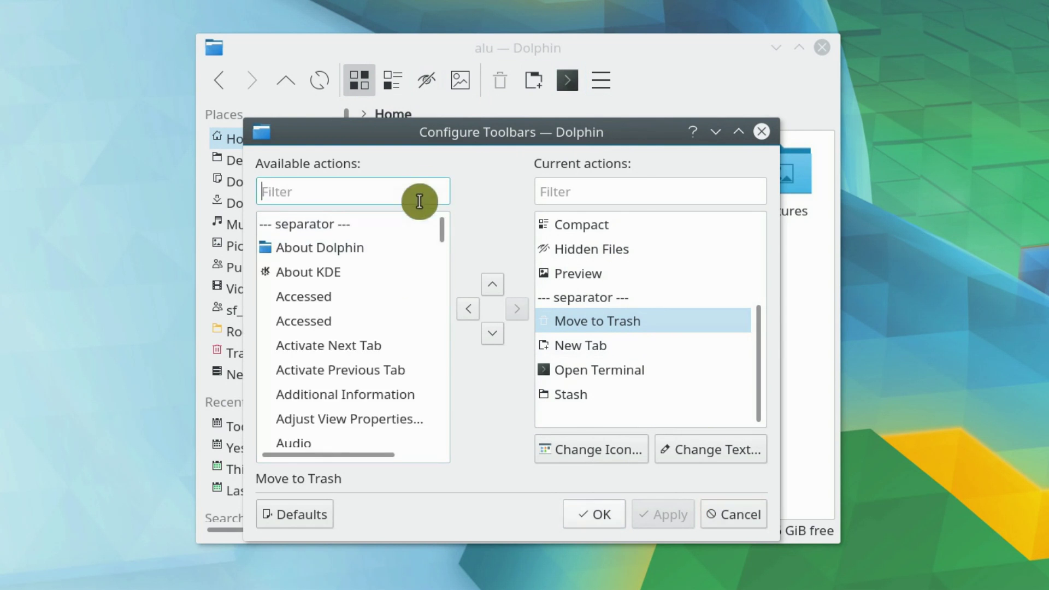
scroll(383, 286, down, 10)
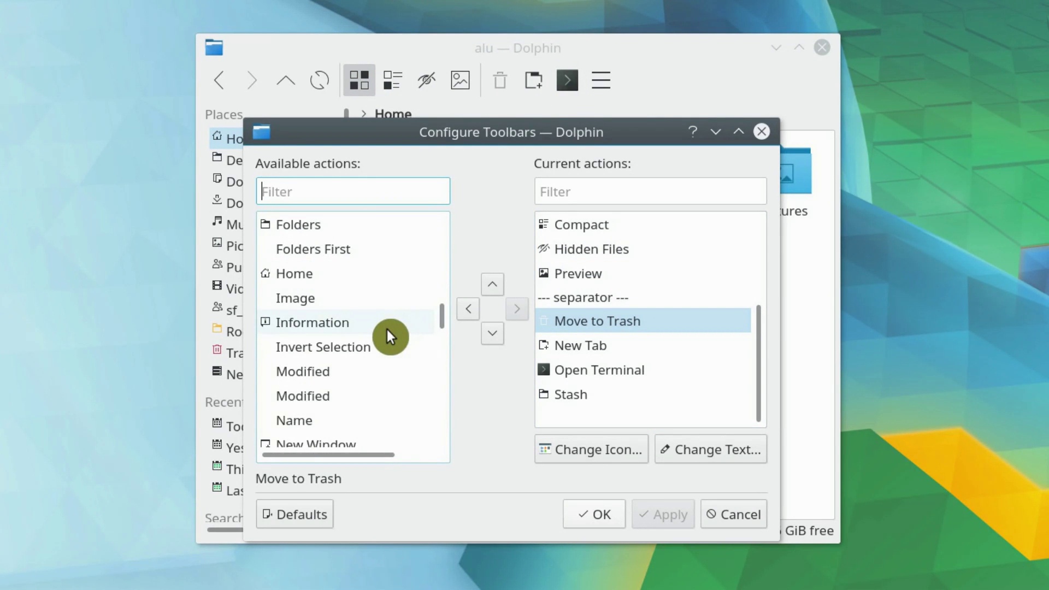
scroll(387, 335, down, 2)
scroll(388, 334, down, 4)
scroll(388, 335, up, 2)
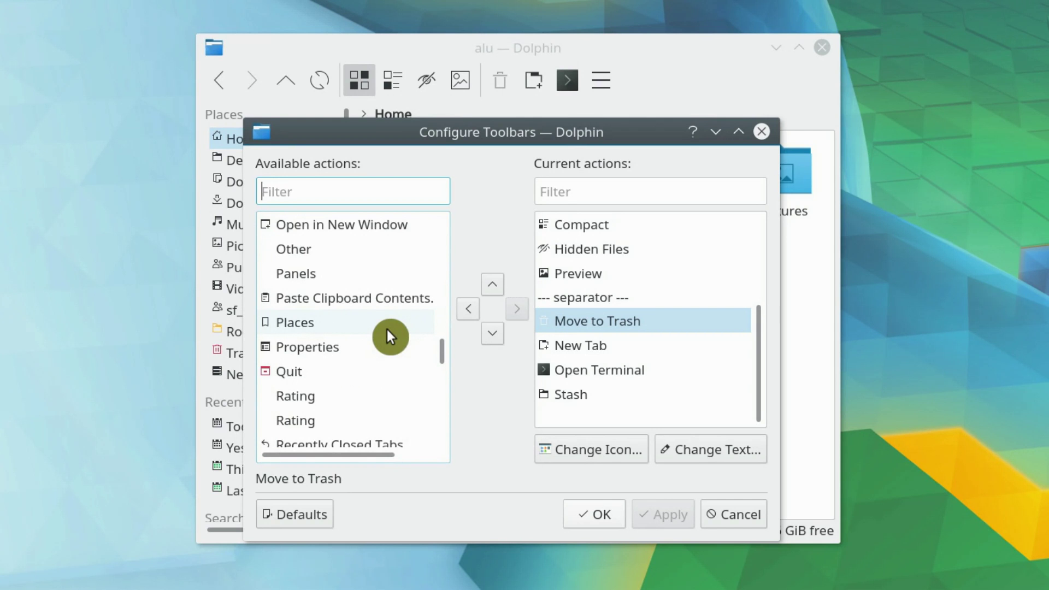
scroll(387, 329, down, 1)
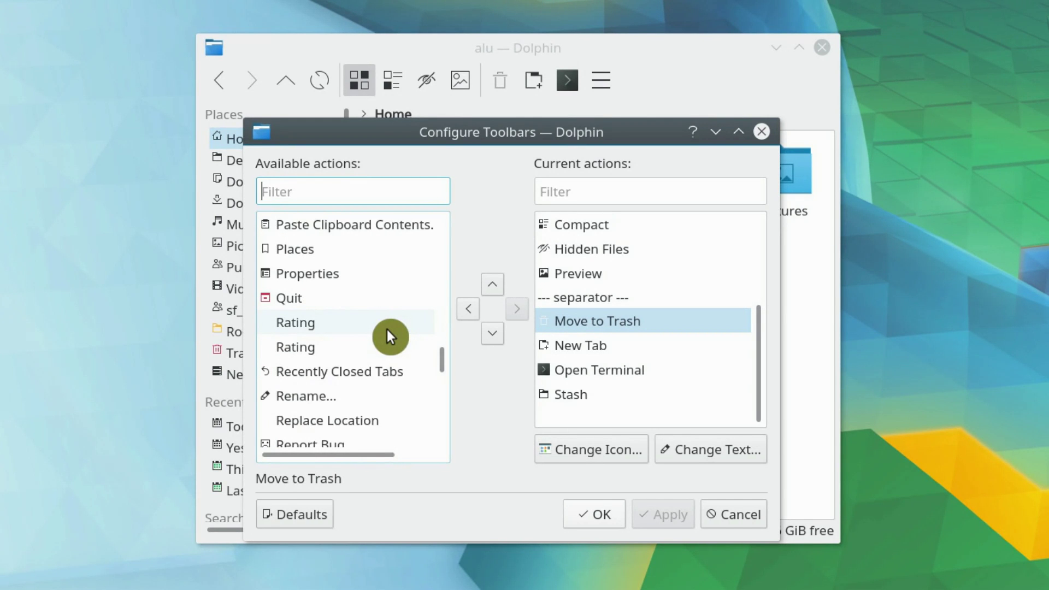
scroll(387, 330, down, 1)
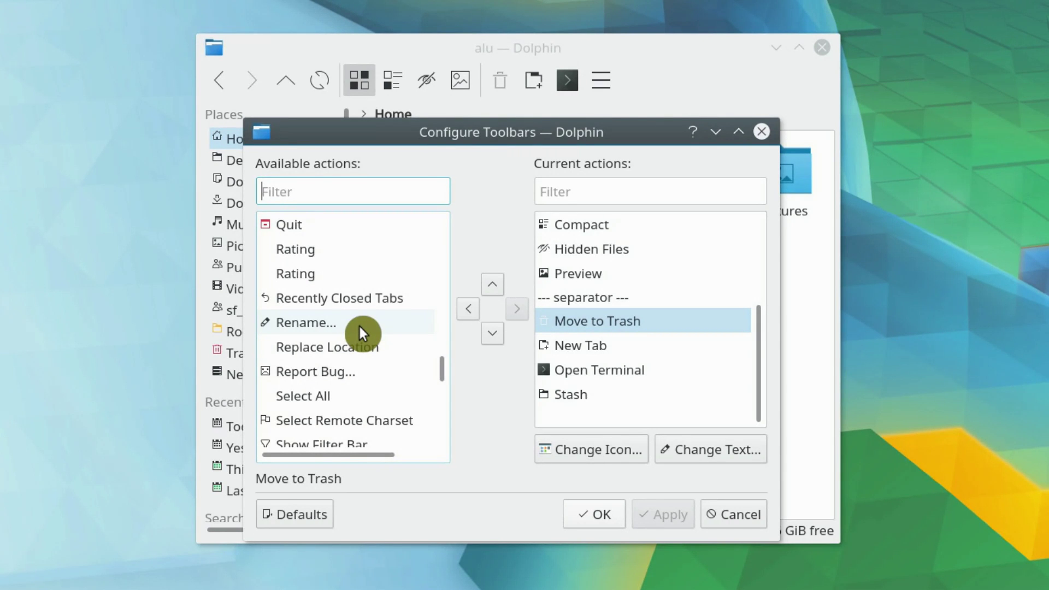
scroll(359, 326, down, 2)
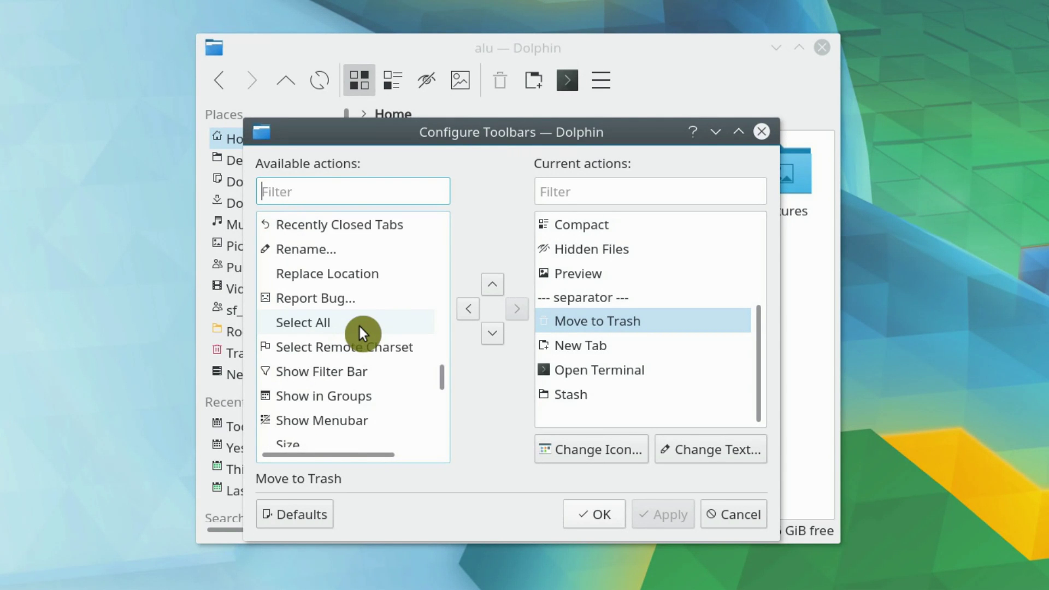
scroll(360, 326, up, 10)
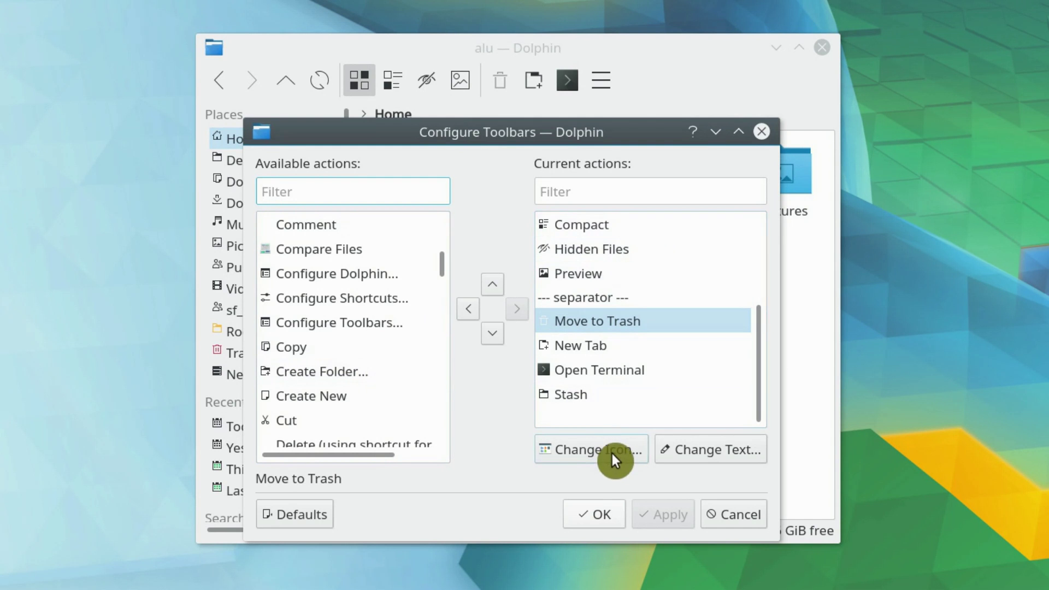
click(611, 512)
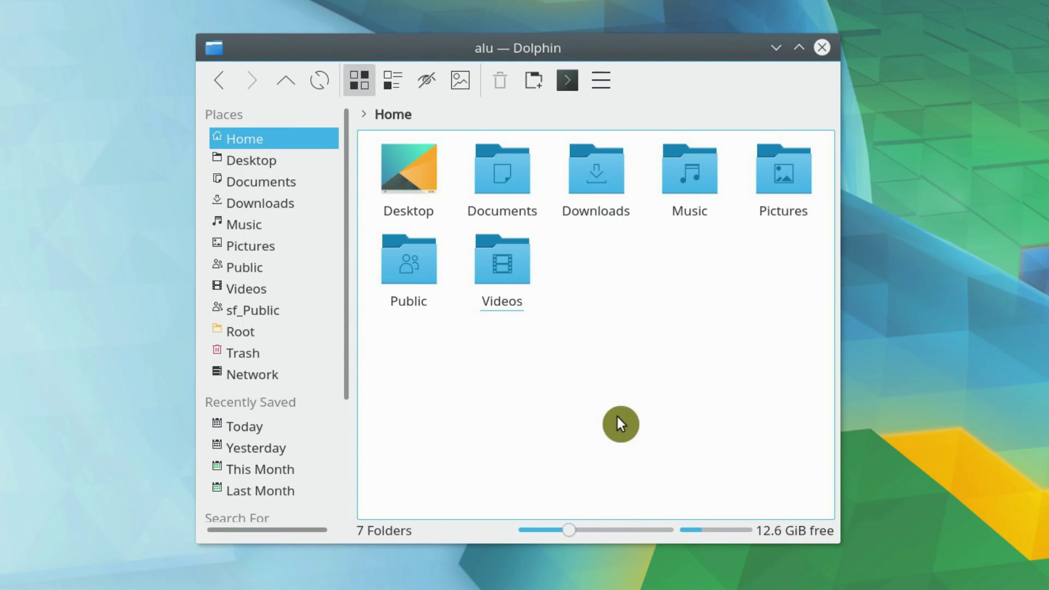
- Try Compact and Icons views, then show and re-hide hidden files in Home
click(392, 80)
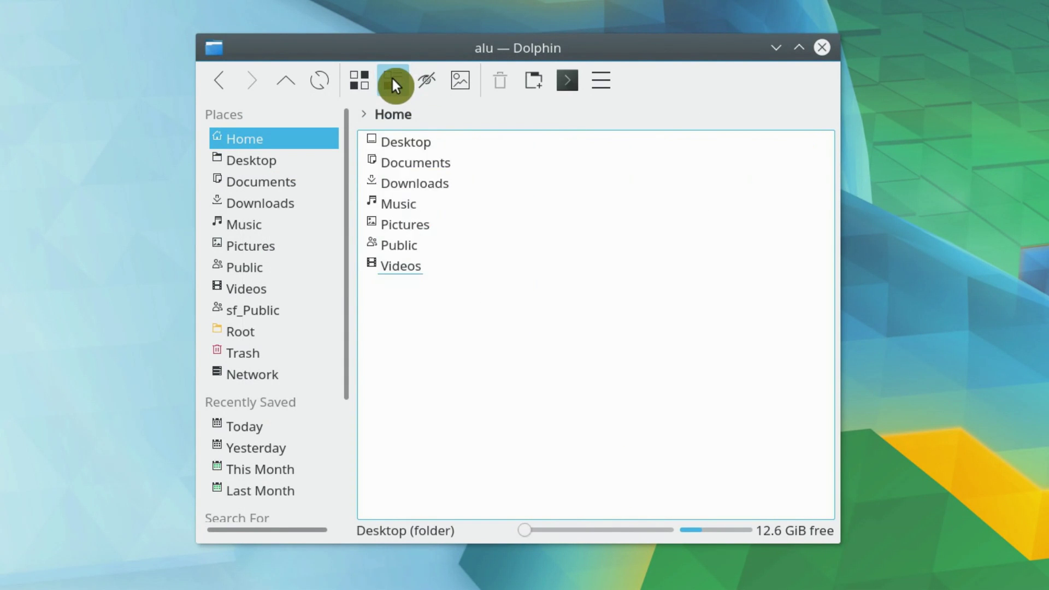
click(364, 80)
click(419, 81)
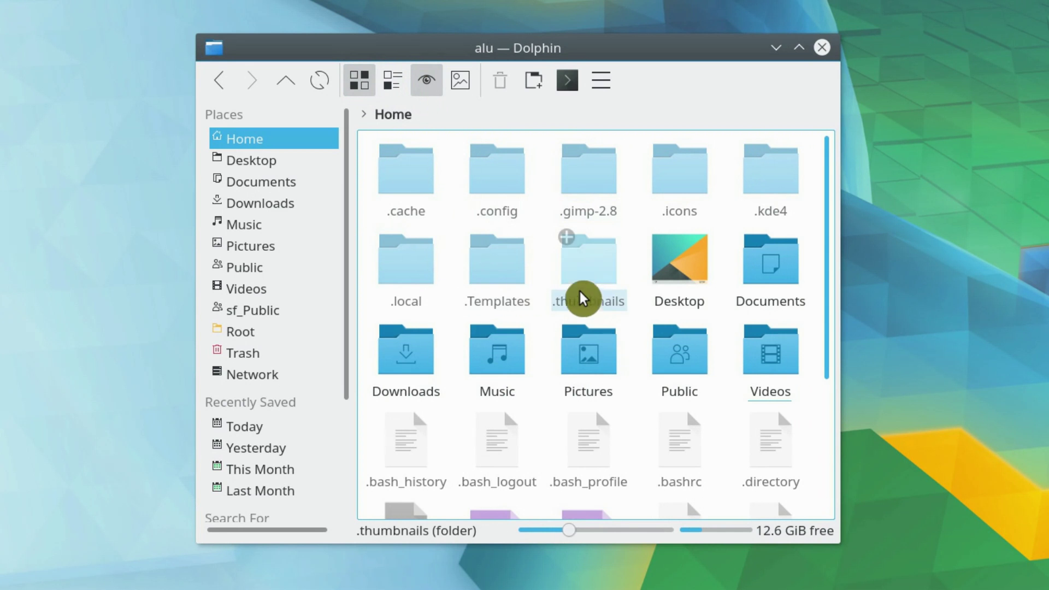
click(427, 80)
- Open Pictures from Places and toggle previews to show the images' thumbnails
click(782, 173)
click(459, 81)
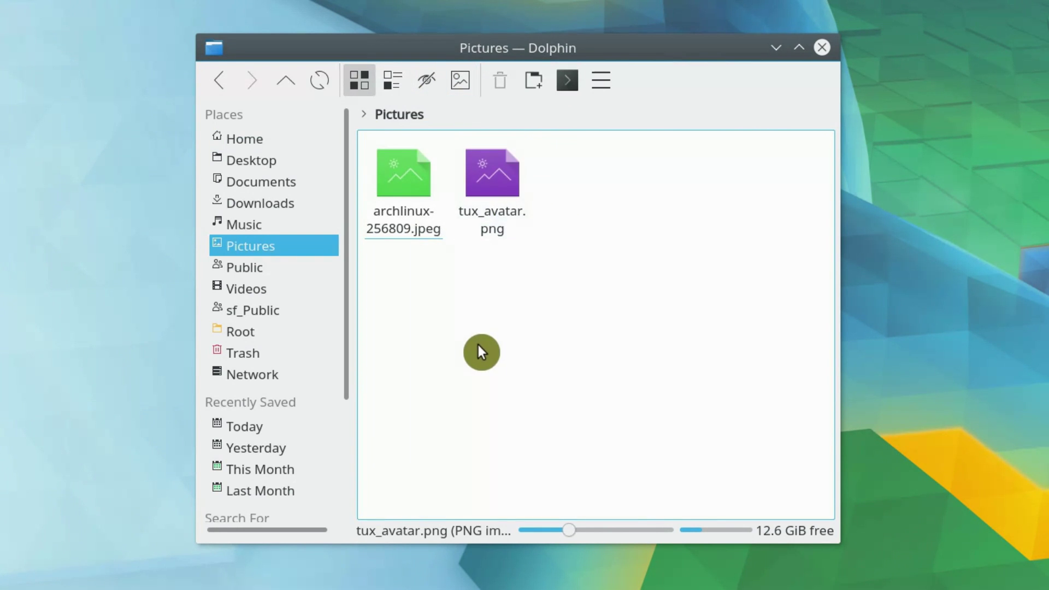
click(460, 81)
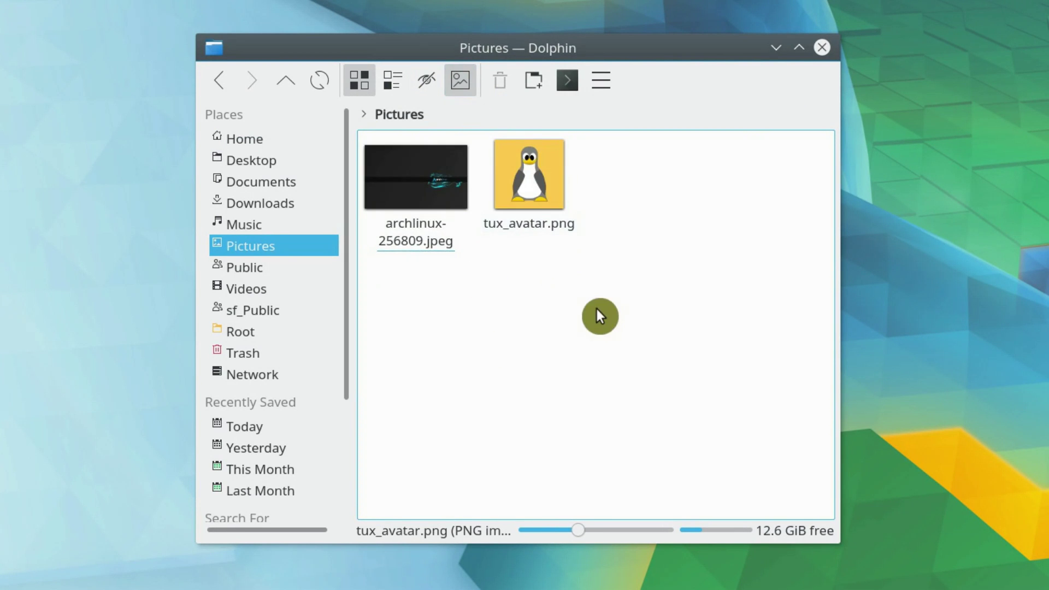
- Move tux_avatar.png to the Trash, ticking 'Do not ask again' for future confirmations
click(456, 82)
click(499, 218)
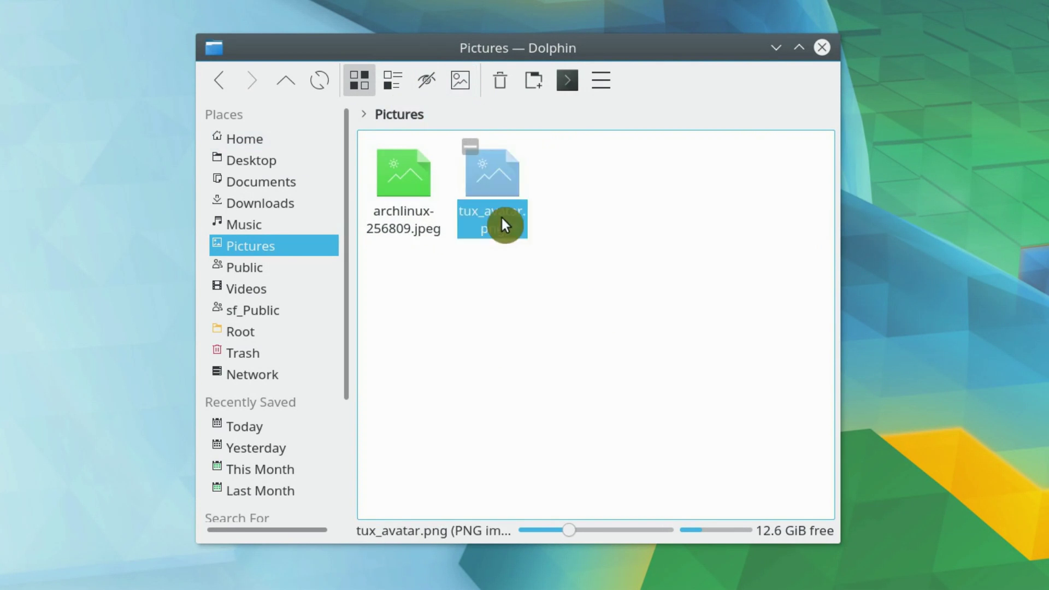
click(502, 82)
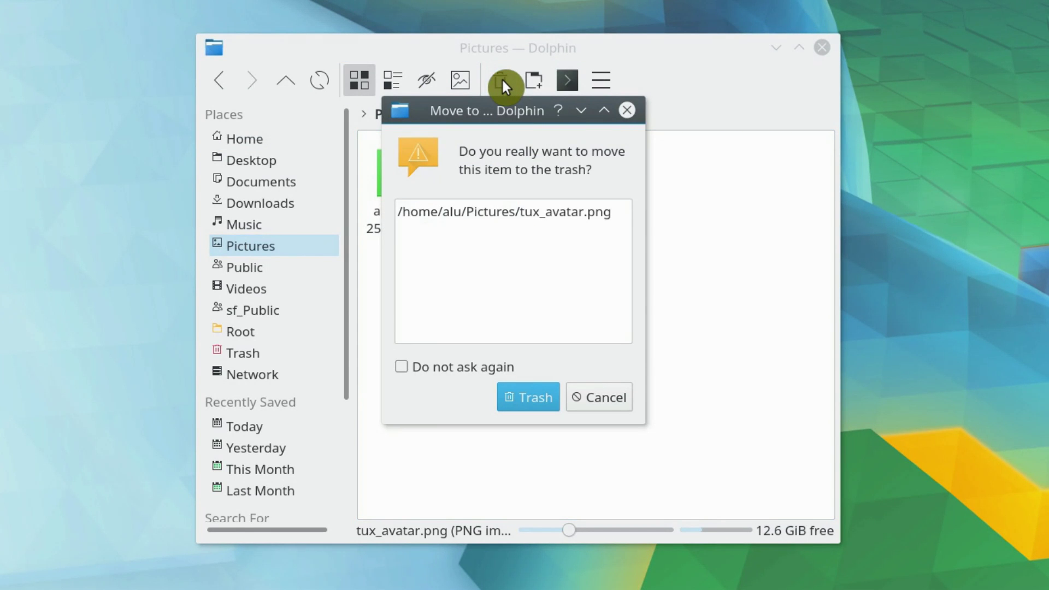
click(406, 369)
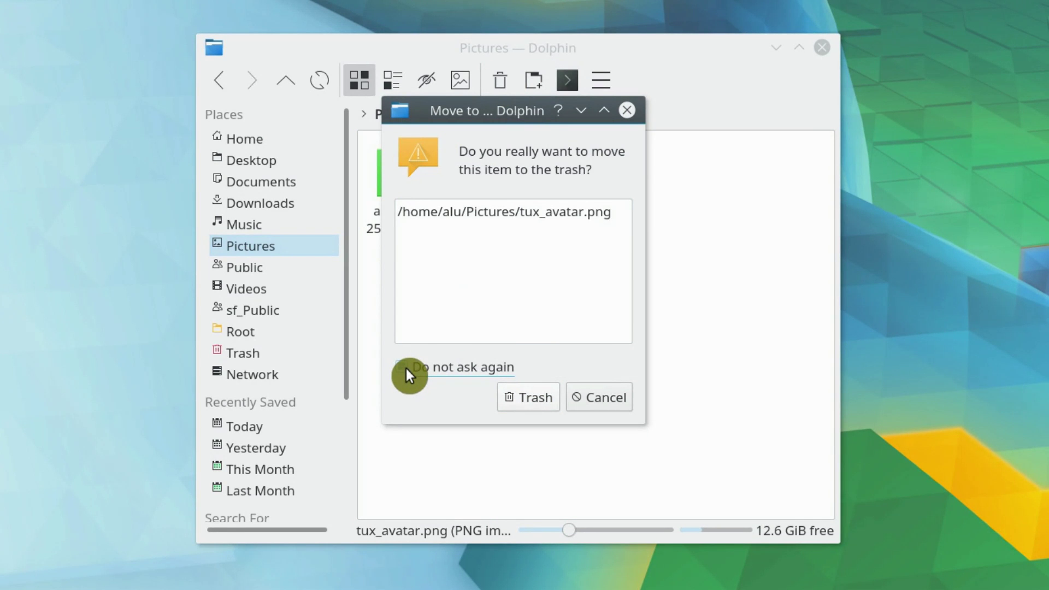
click(461, 366)
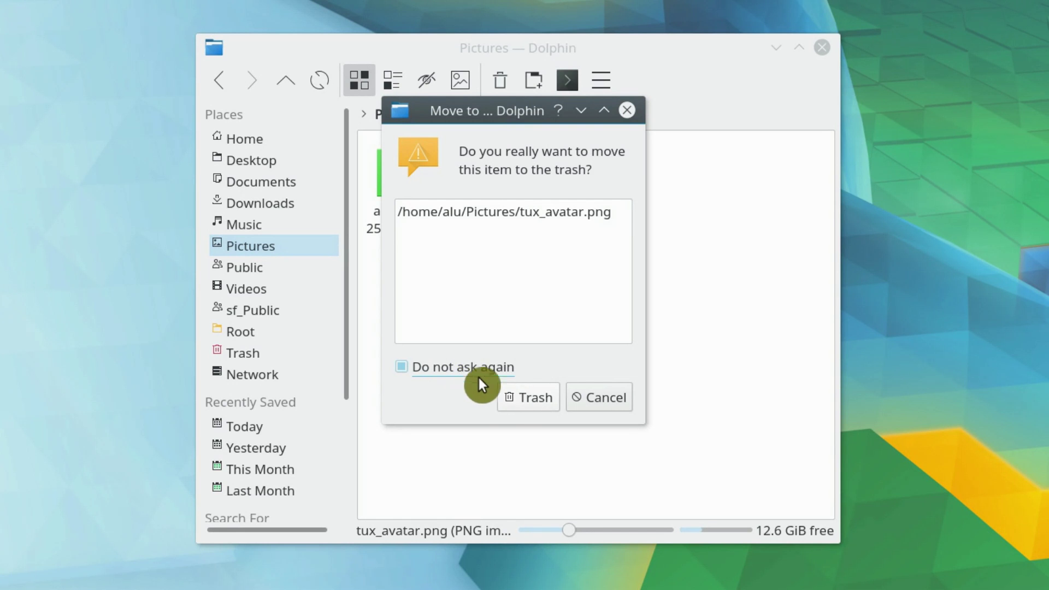
click(518, 400)
- Open the Trash to act on tux_avatar.png, then return Home and open Downloads
click(284, 360)
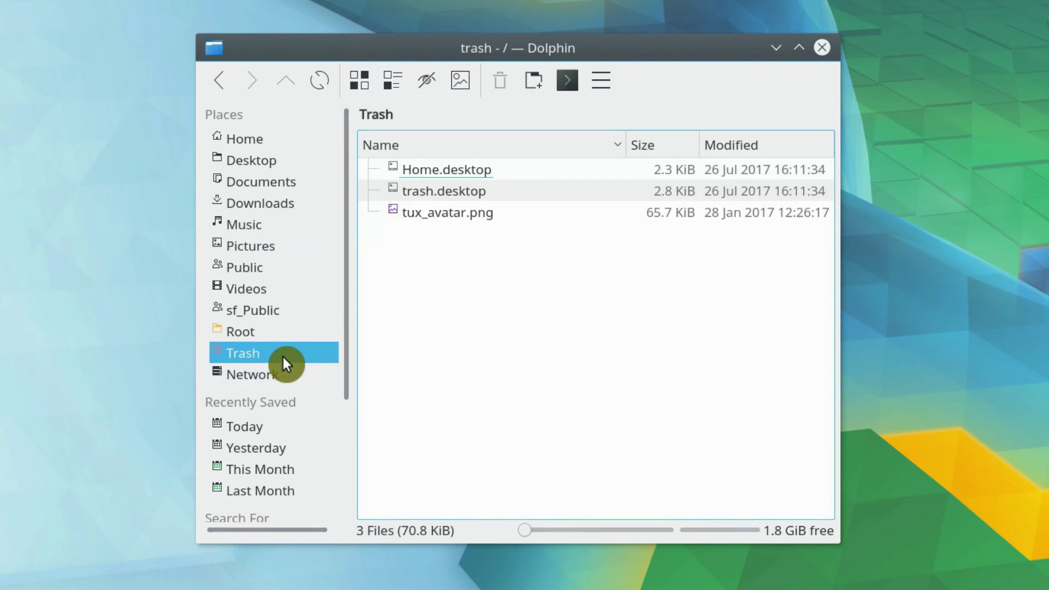
right_click(466, 210)
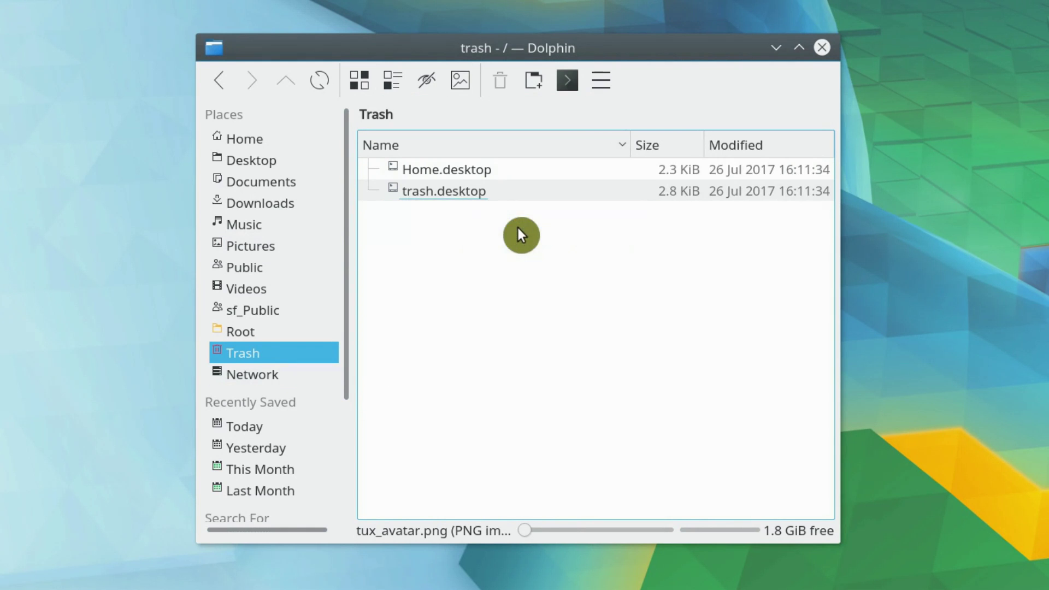
click(284, 138)
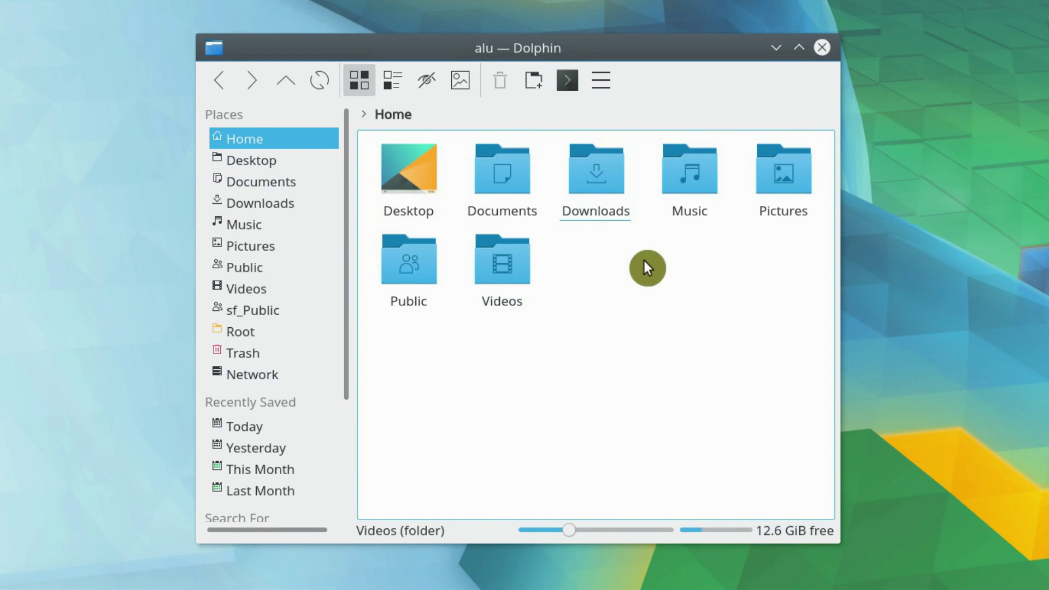
click(589, 165)
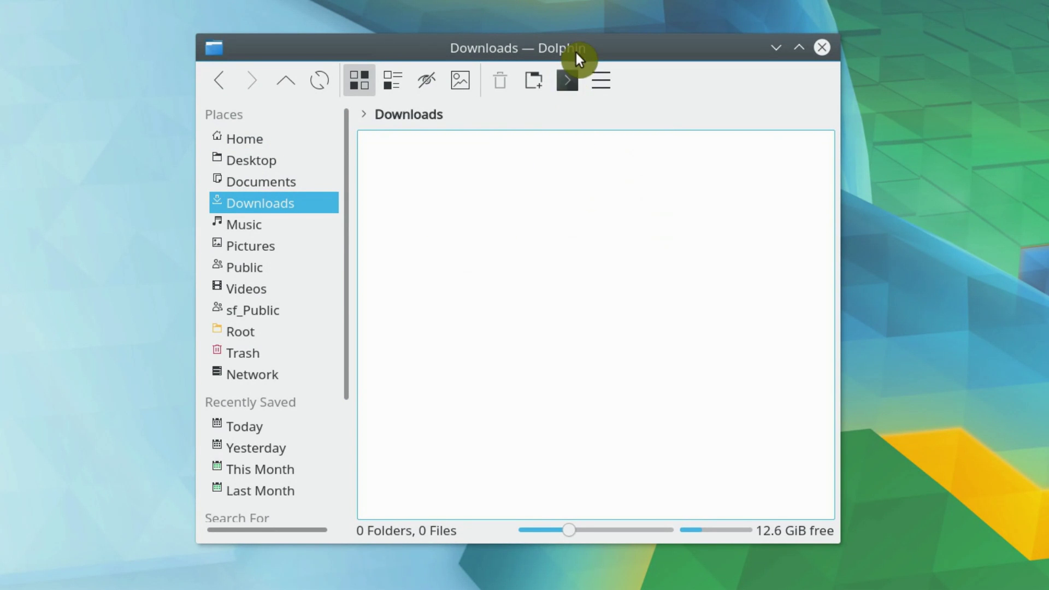
click(570, 80)
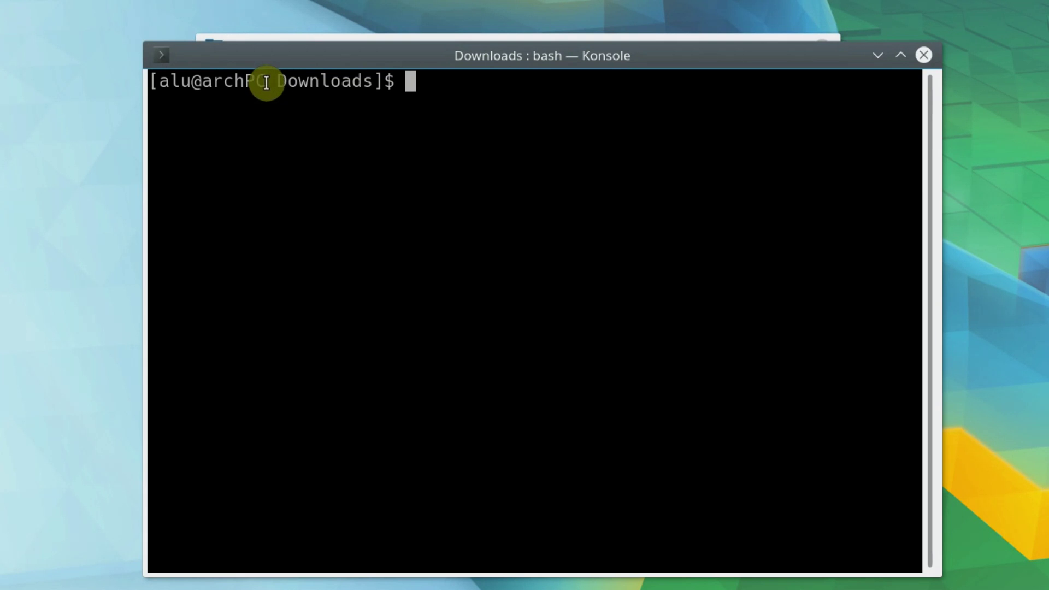
drag(281, 82, 386, 82)
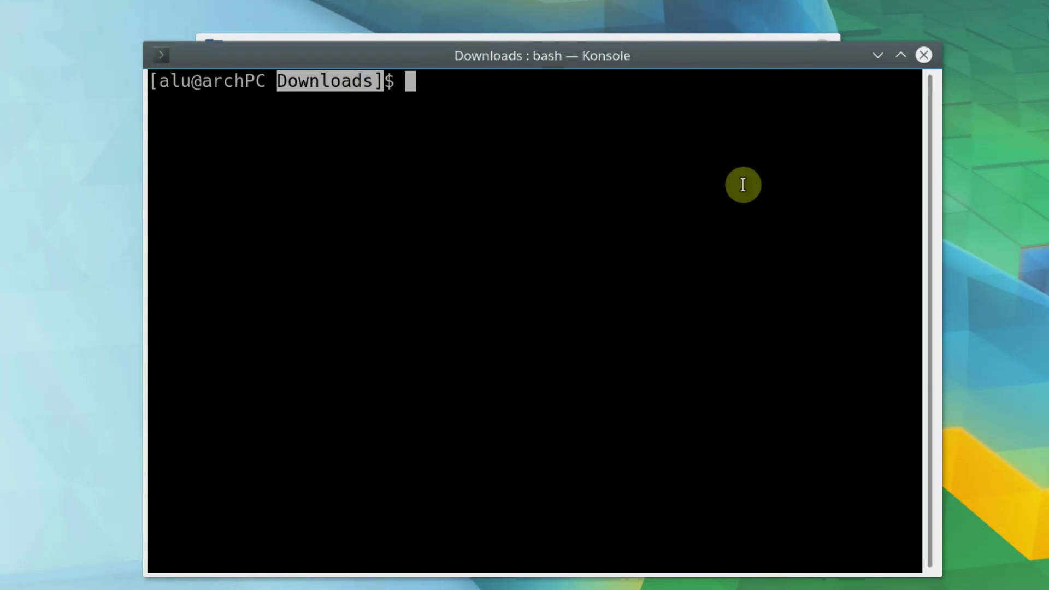
click(924, 55)
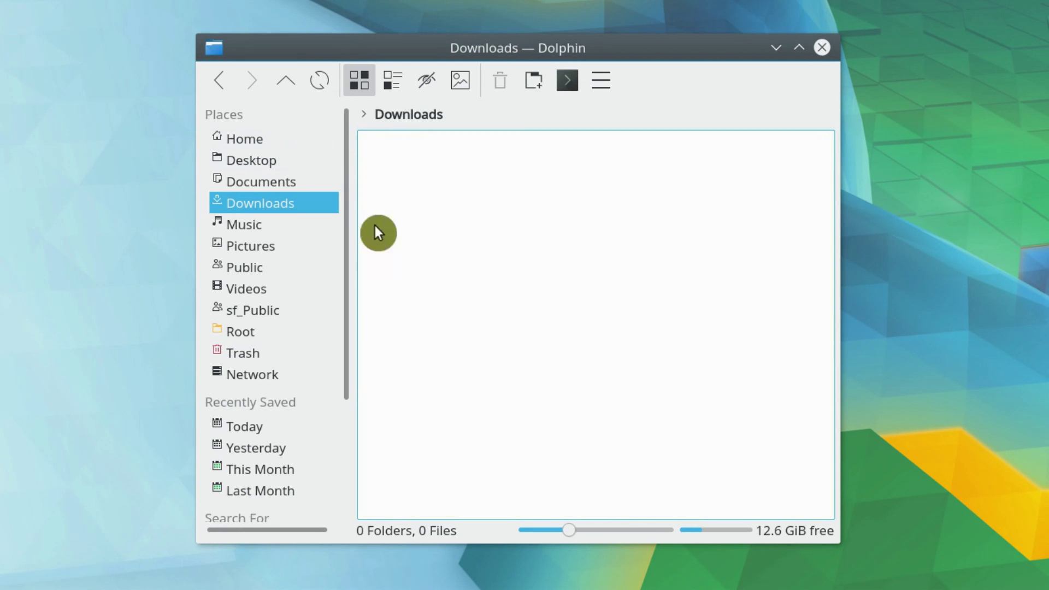
- Go to Home in Places and open the hamburger main menu
click(244, 141)
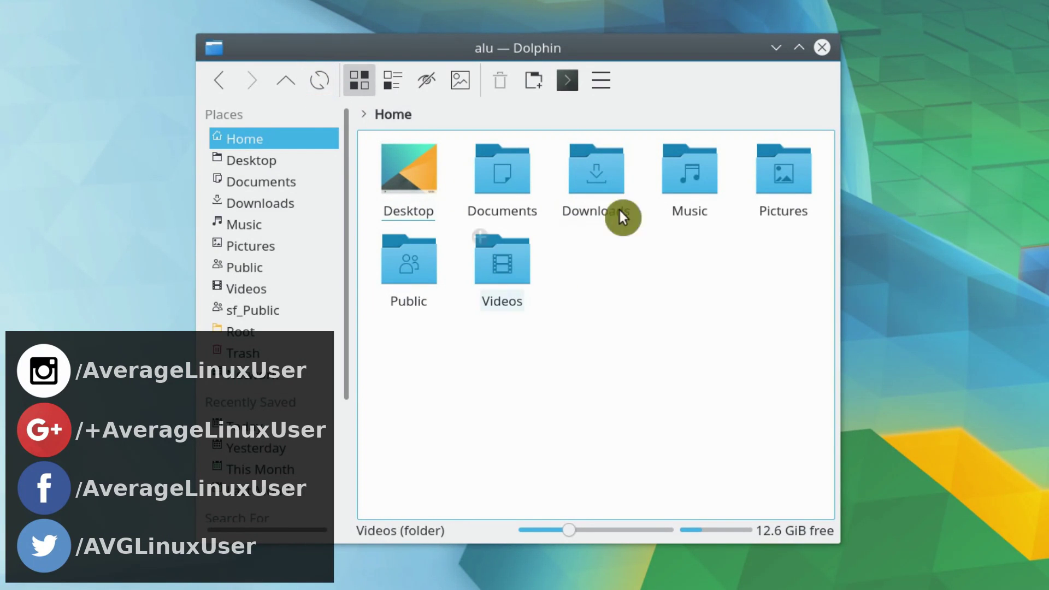
click(604, 86)
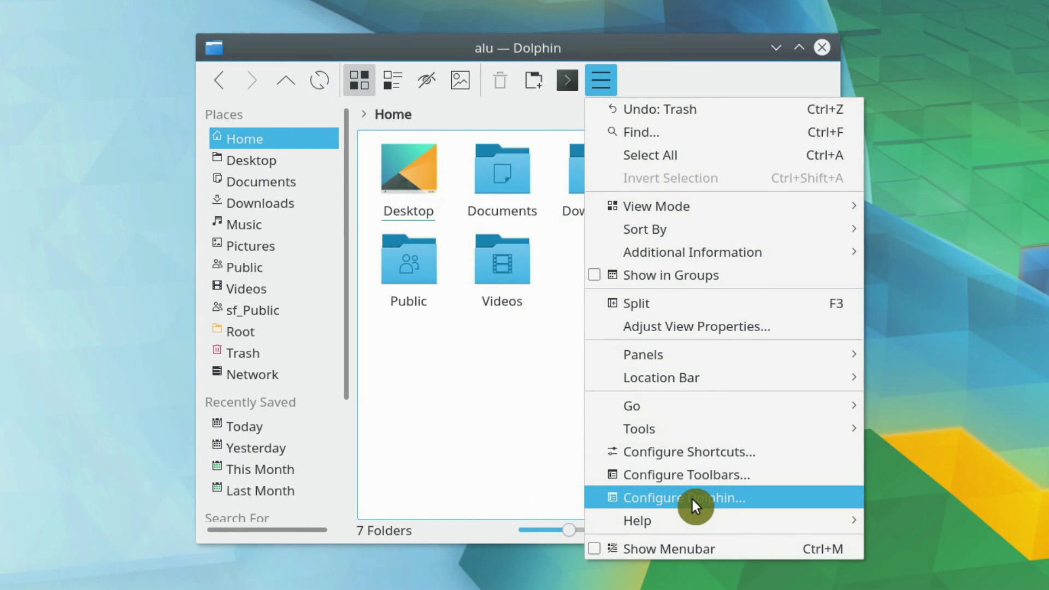
- On the Services page, untick Send file via Bluetooth, Run In Konsole and File to activity linking, then apply
click(691, 497)
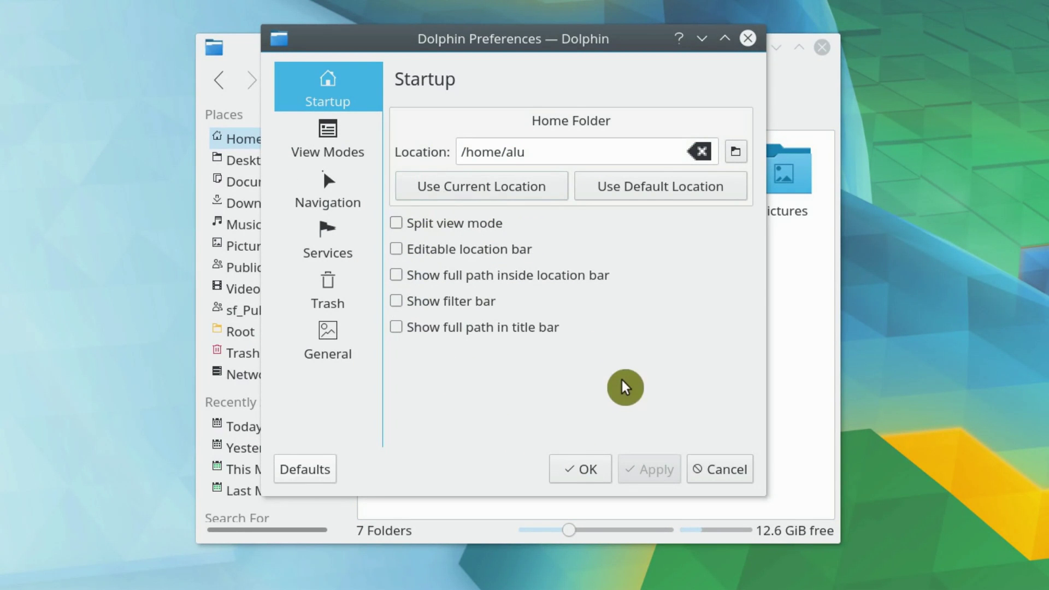
click(332, 153)
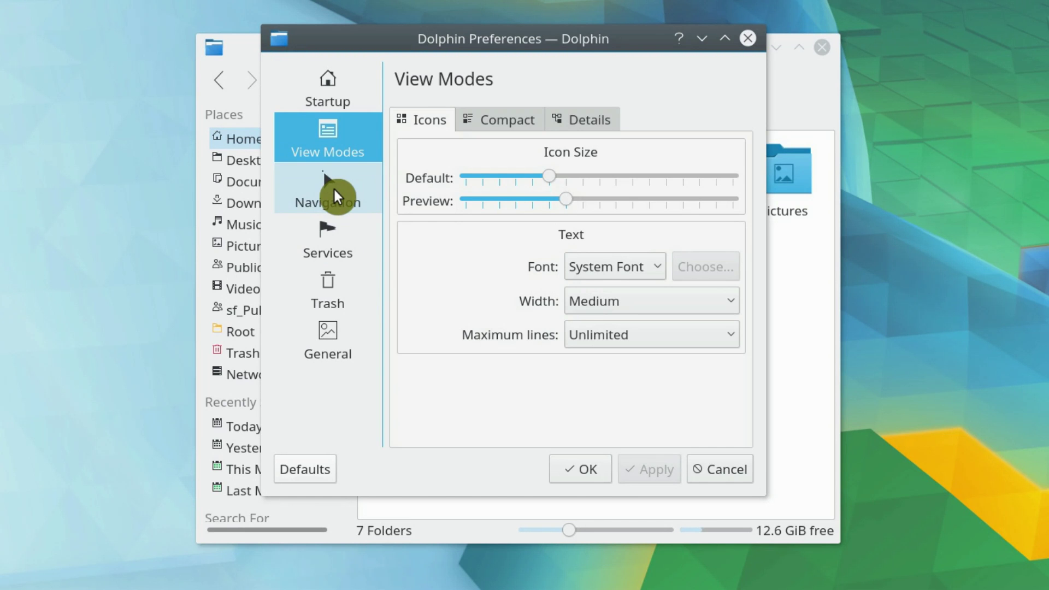
click(335, 192)
click(339, 234)
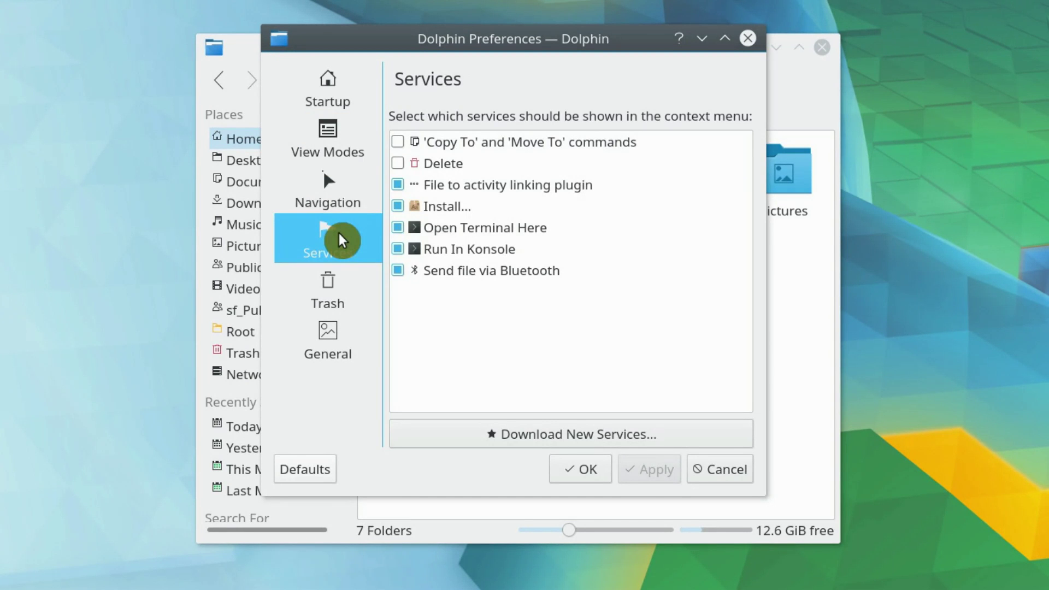
click(402, 145)
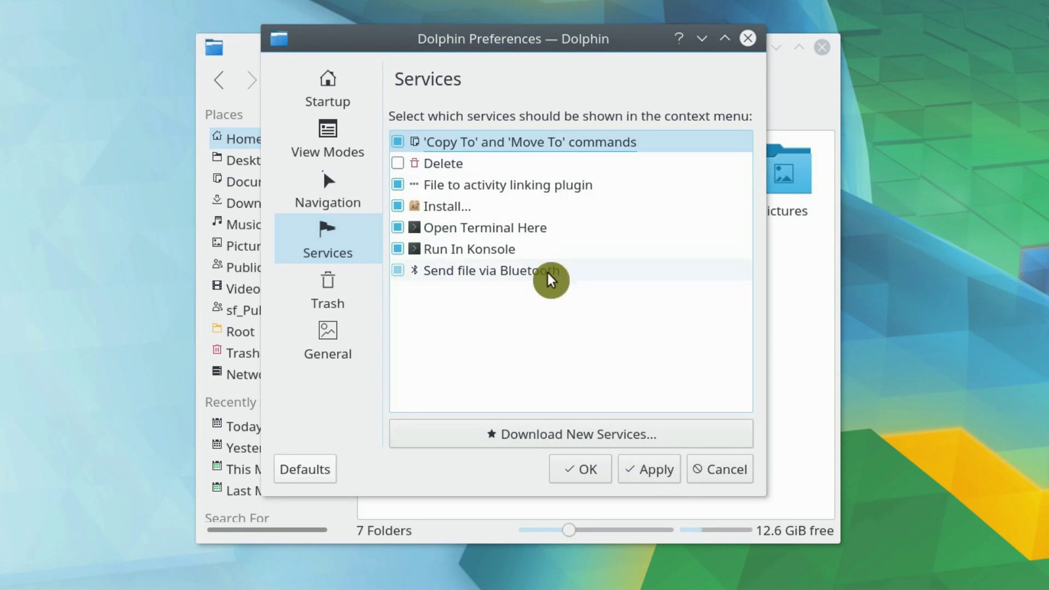
click(398, 274)
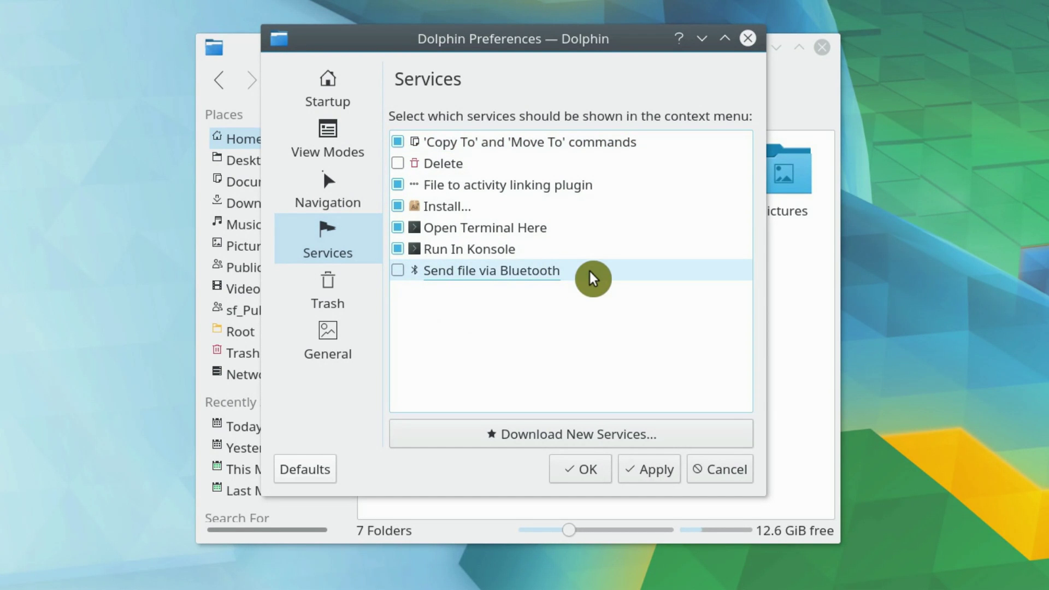
click(398, 271)
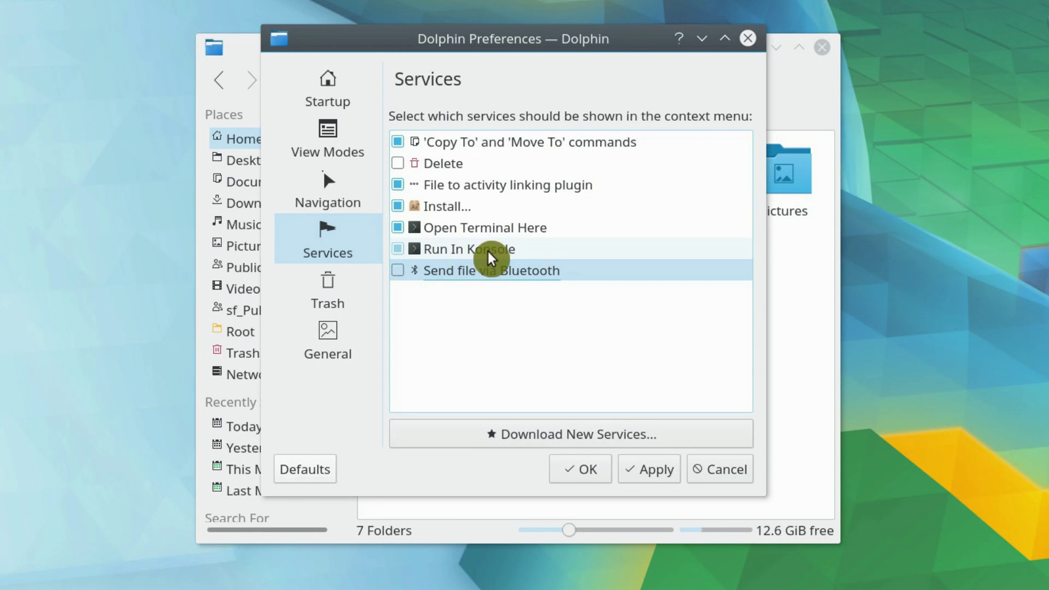
click(403, 250)
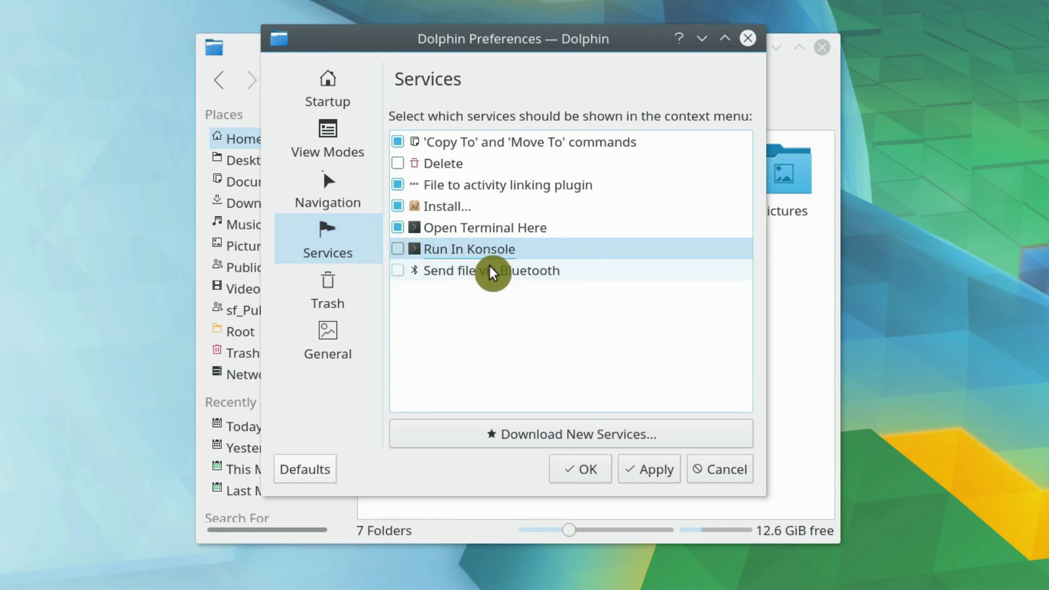
click(402, 185)
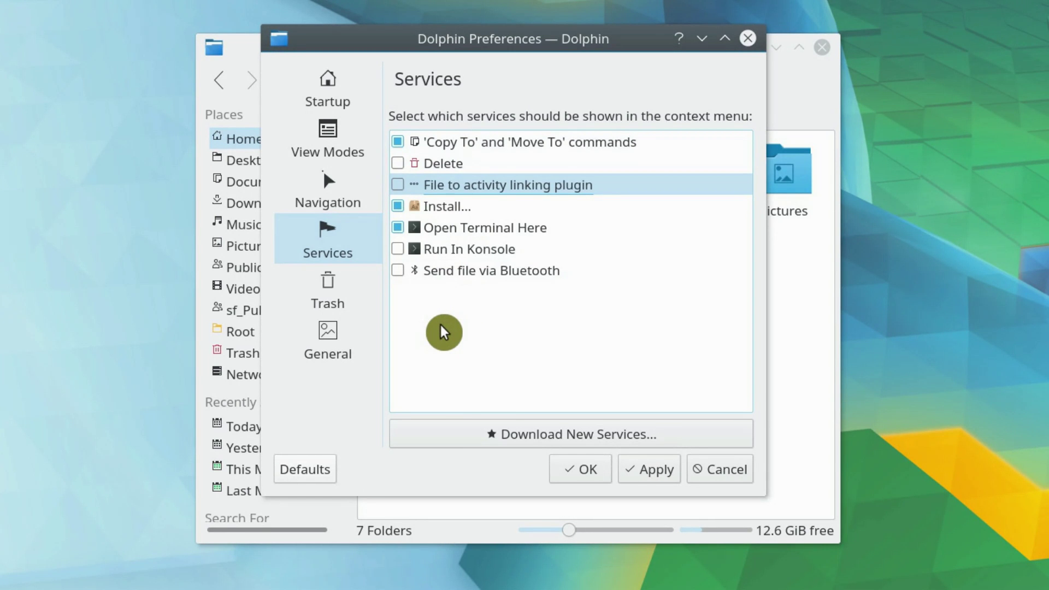
click(648, 470)
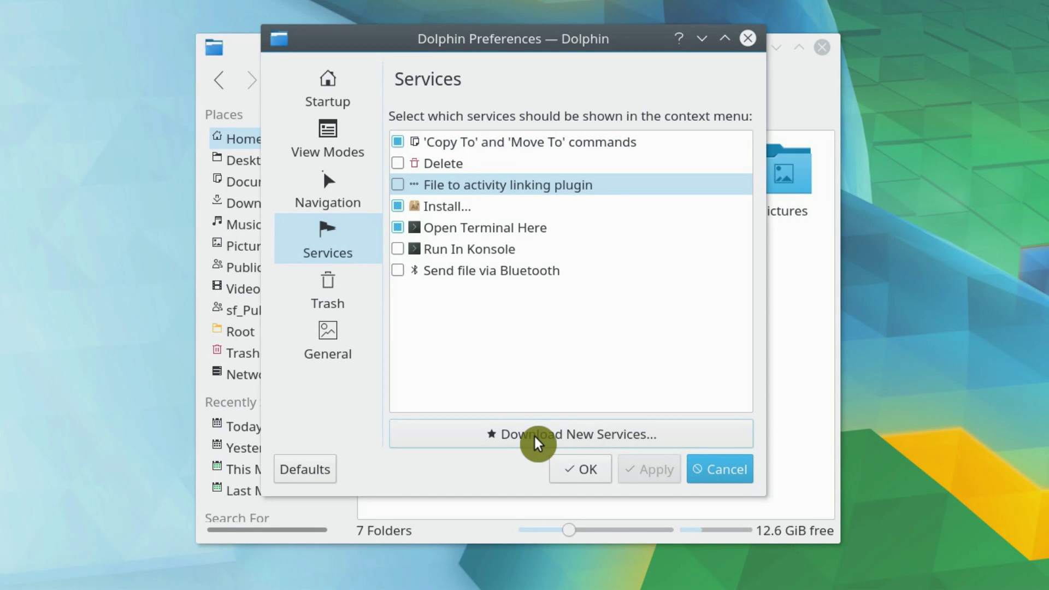
- Under General > Previews, tick Font Files, DjVu Files, SVG Images and Text Files
click(328, 301)
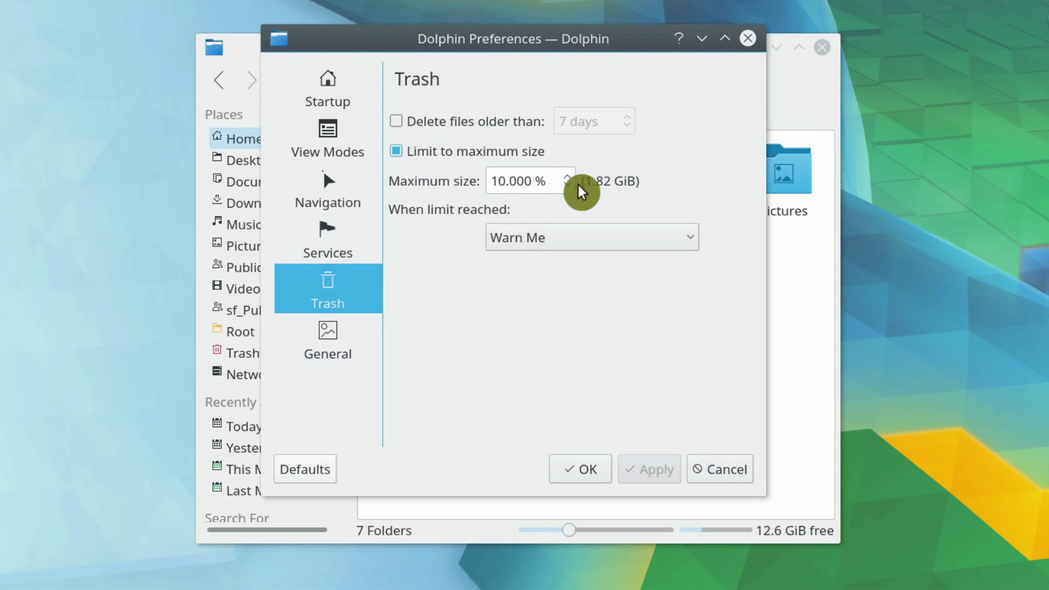
click(343, 346)
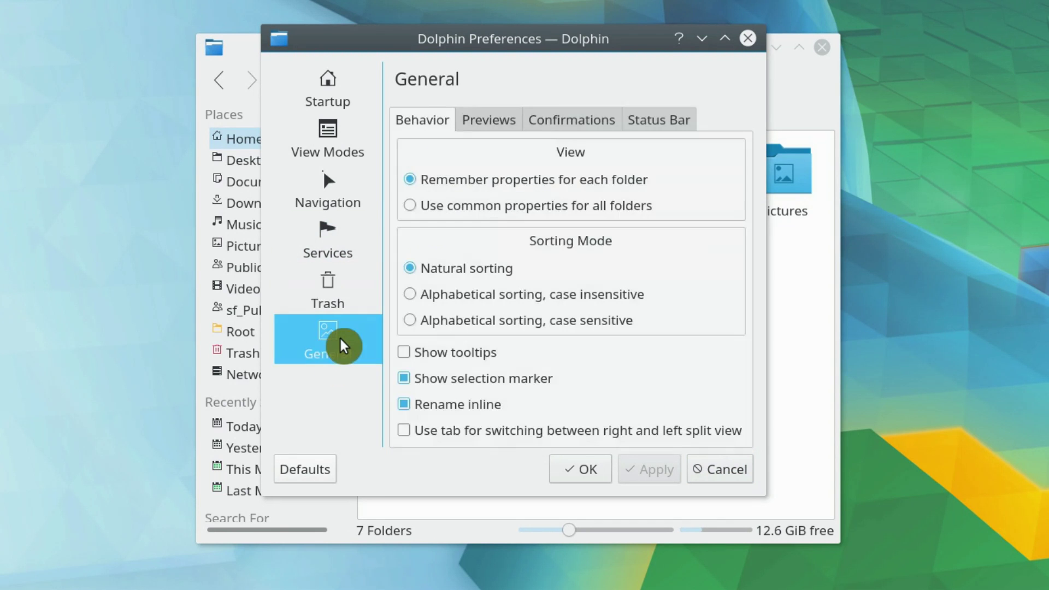
click(495, 120)
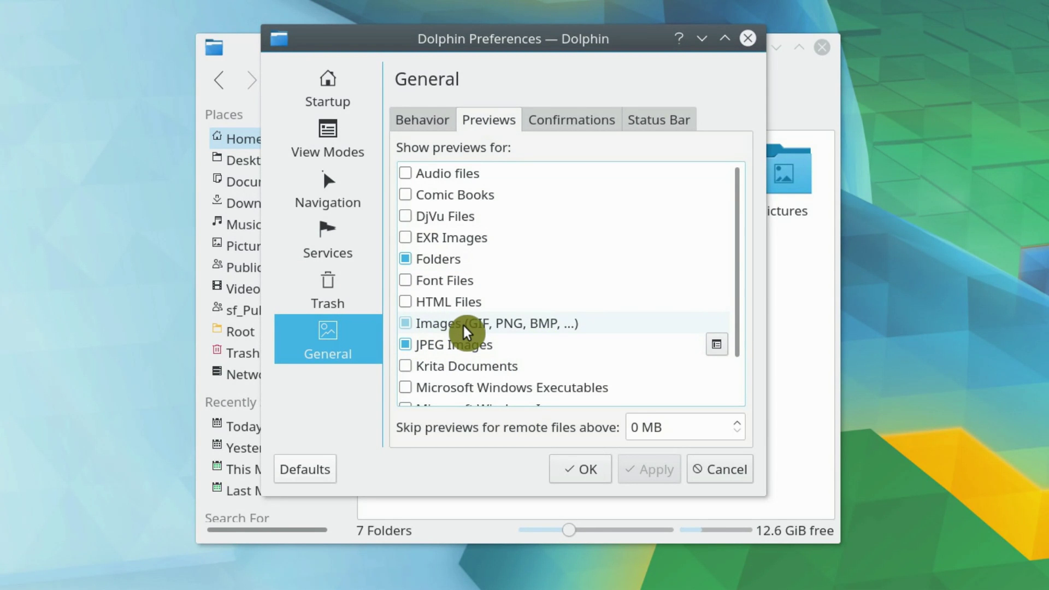
click(418, 281)
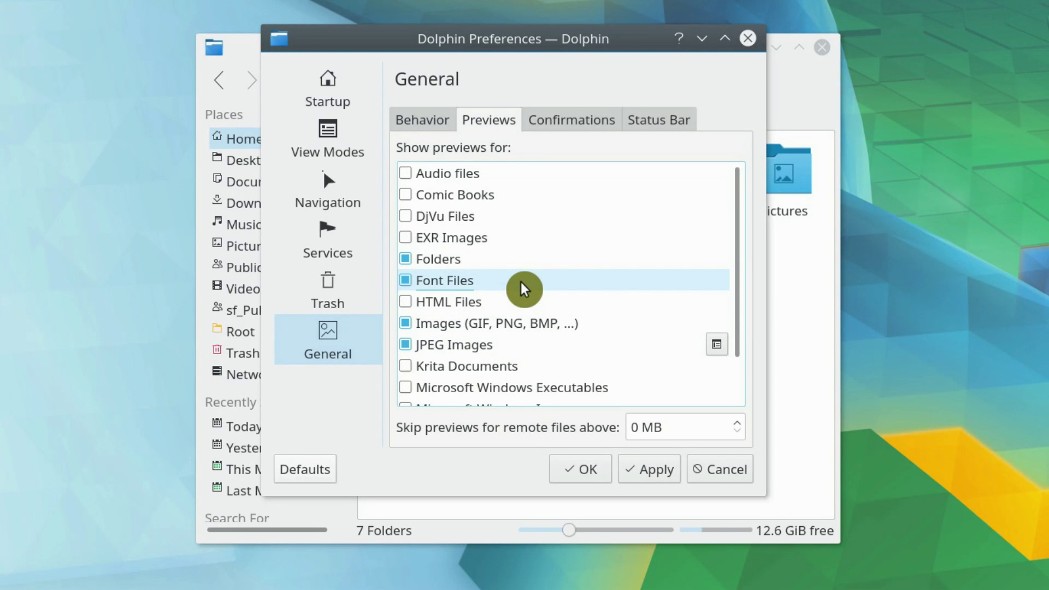
click(407, 218)
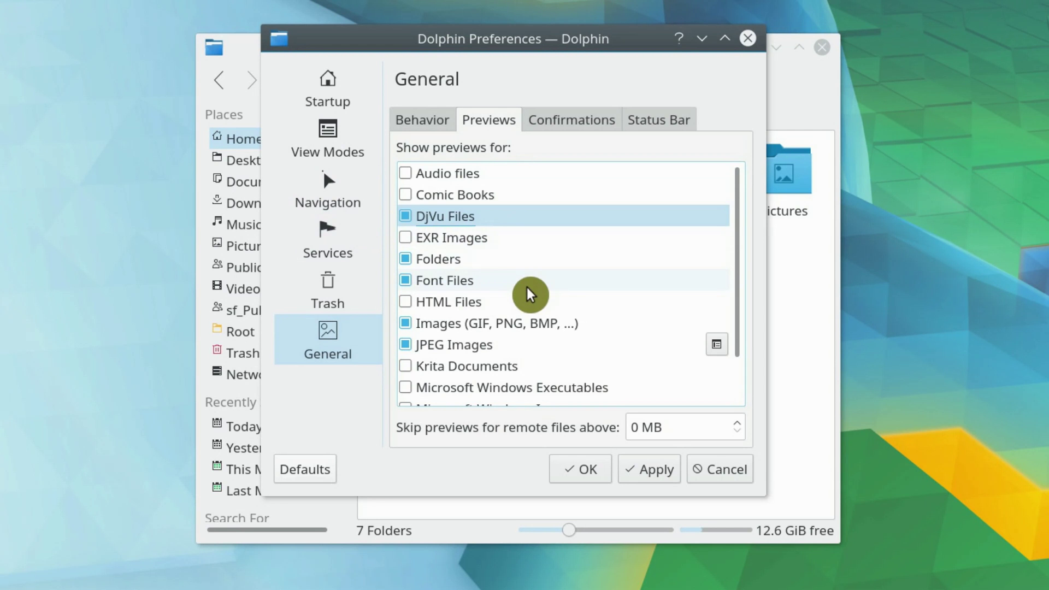
scroll(530, 295, down, 1)
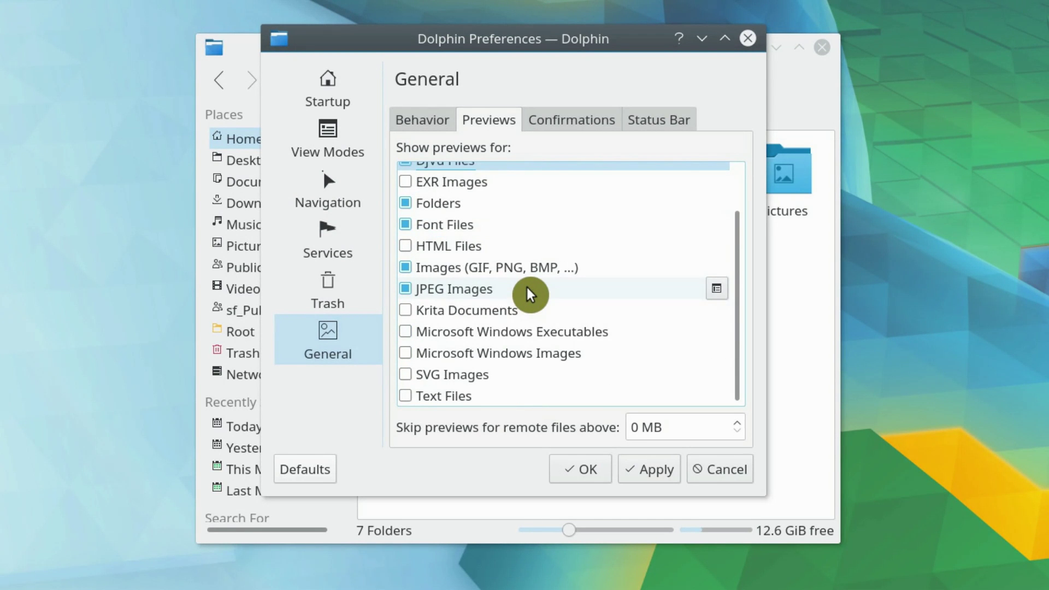
click(407, 378)
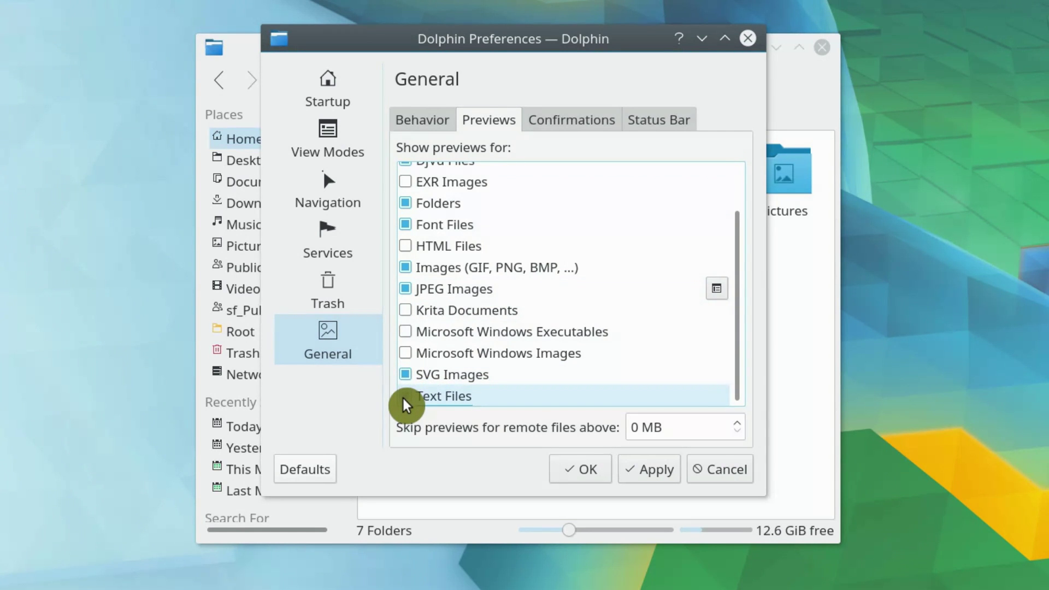
click(477, 399)
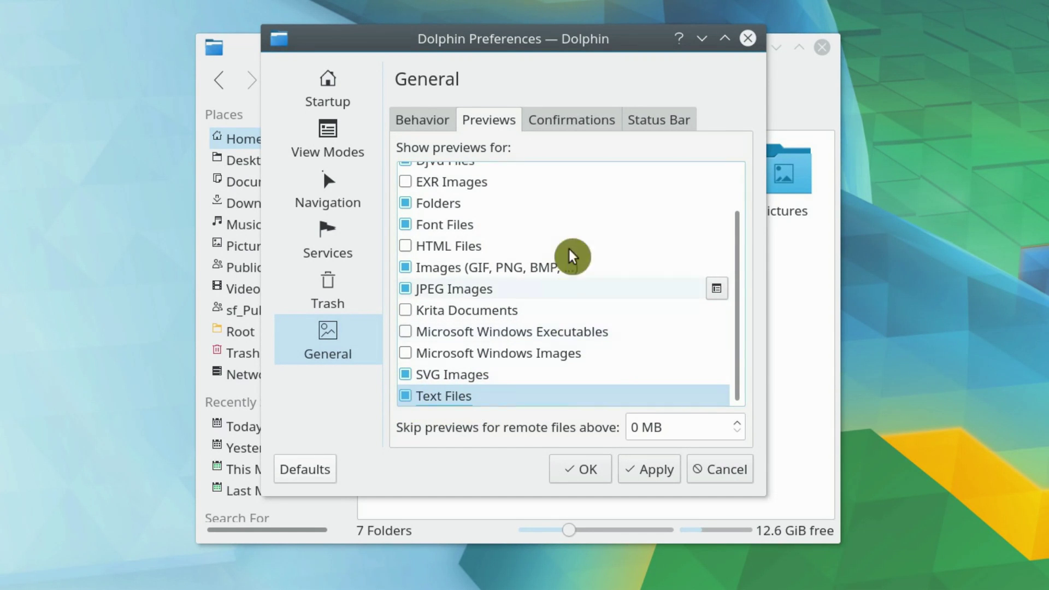
- Untick the multi-tab close confirmation and Show zoom slider, then apply and close preferences
click(577, 123)
click(405, 276)
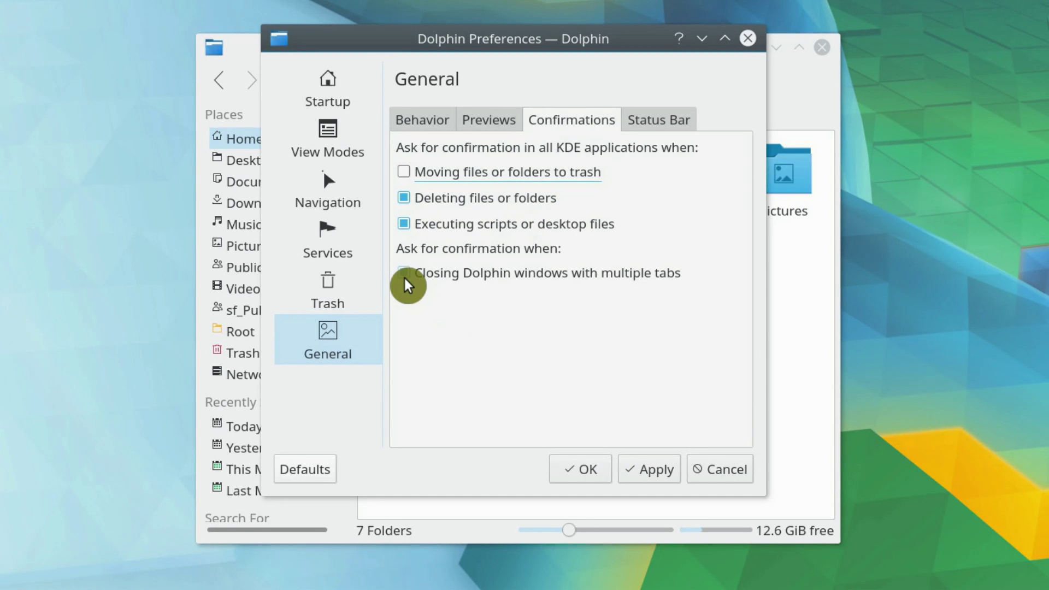
click(405, 277)
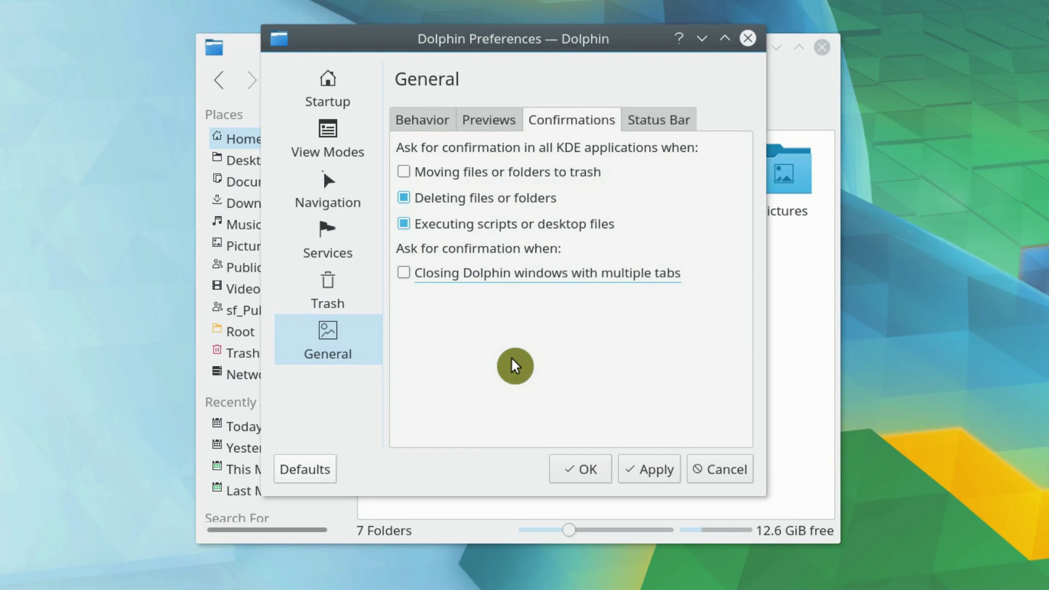
click(665, 130)
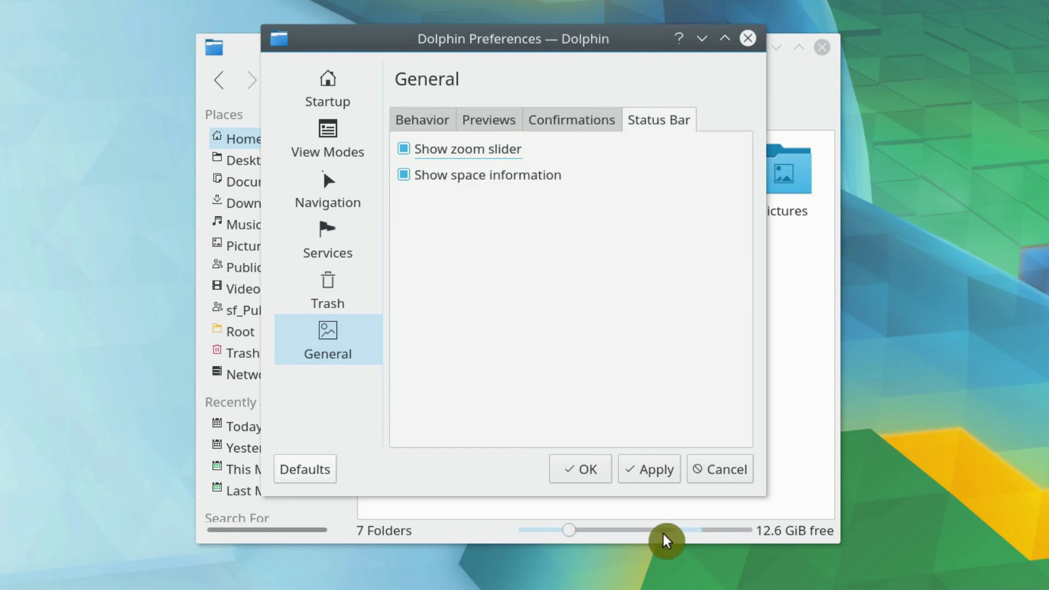
click(411, 156)
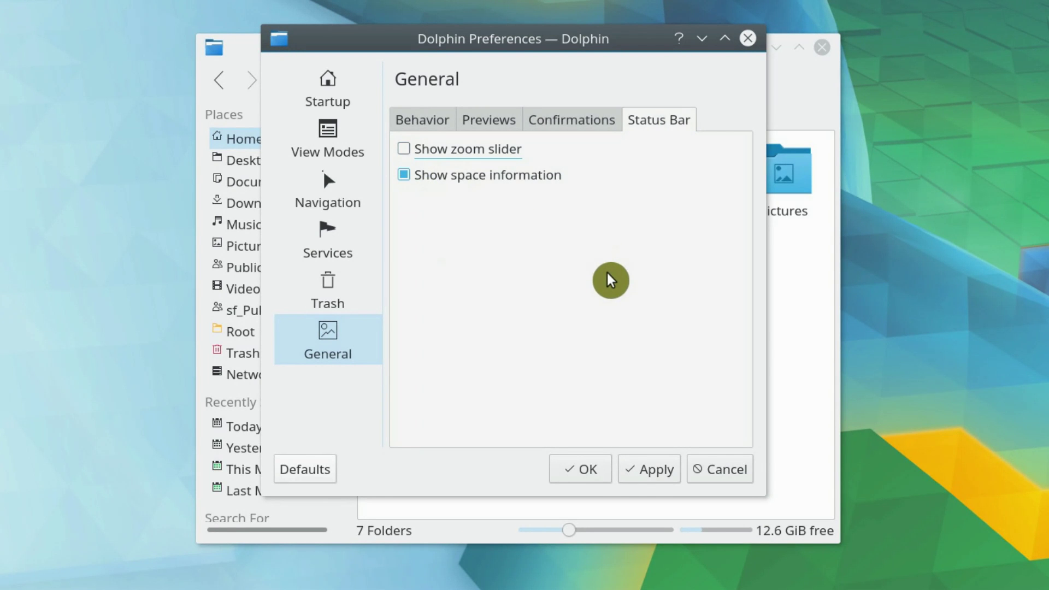
click(646, 471)
click(586, 469)
- Enlarge and shrink the folder icons, ending at normal size
key(ctrl+plus)
key(ctrl+minus)
key(ctrl+plus)
key(ctrl+minus)
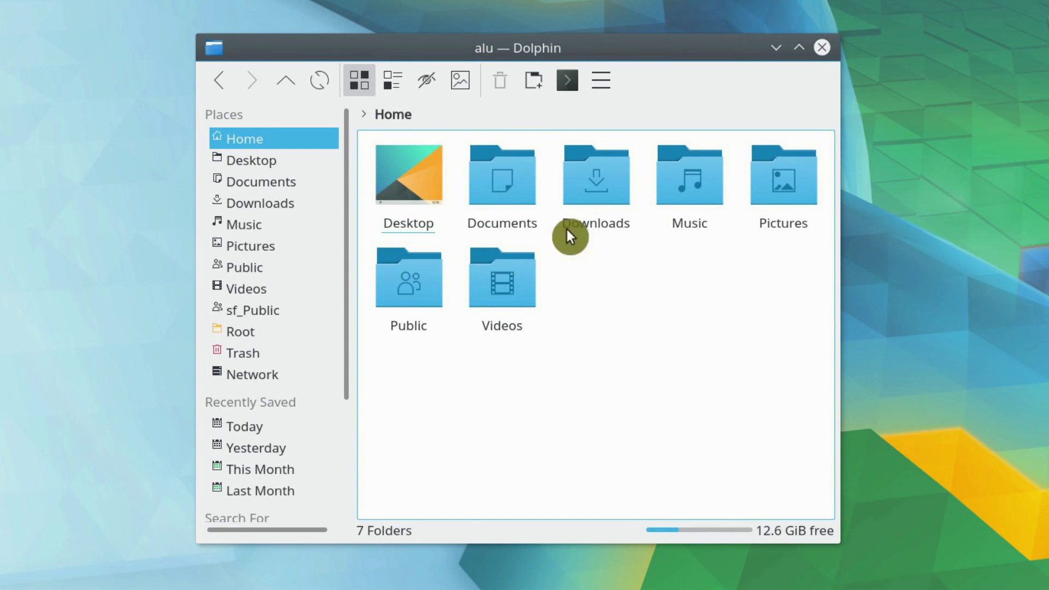
- Open three new tabs, showing Documents in the fourth and Downloads in the third
click(533, 83)
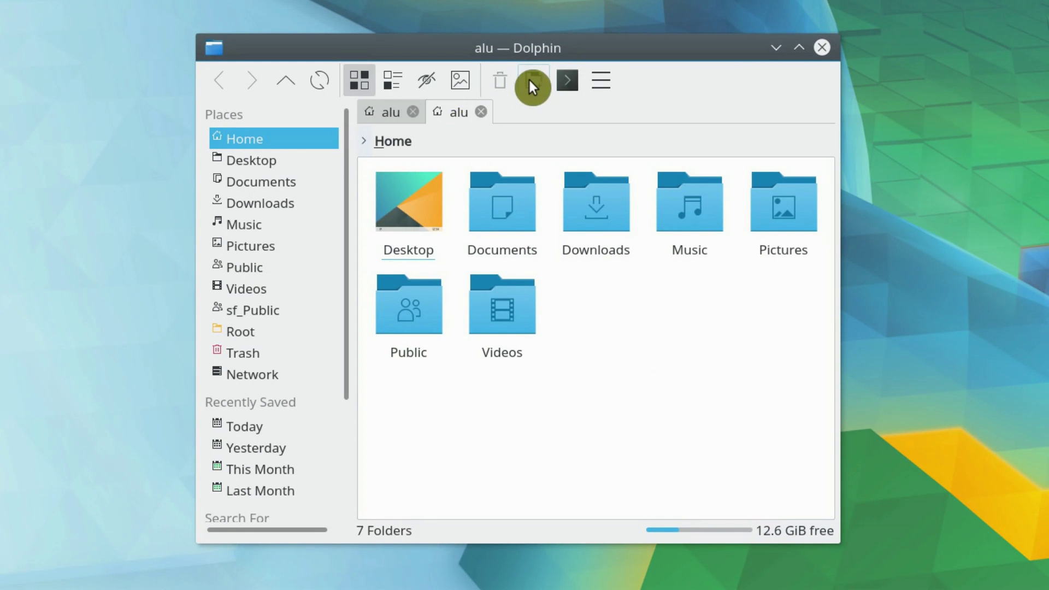
click(532, 82)
click(533, 82)
click(502, 208)
click(522, 116)
click(605, 216)
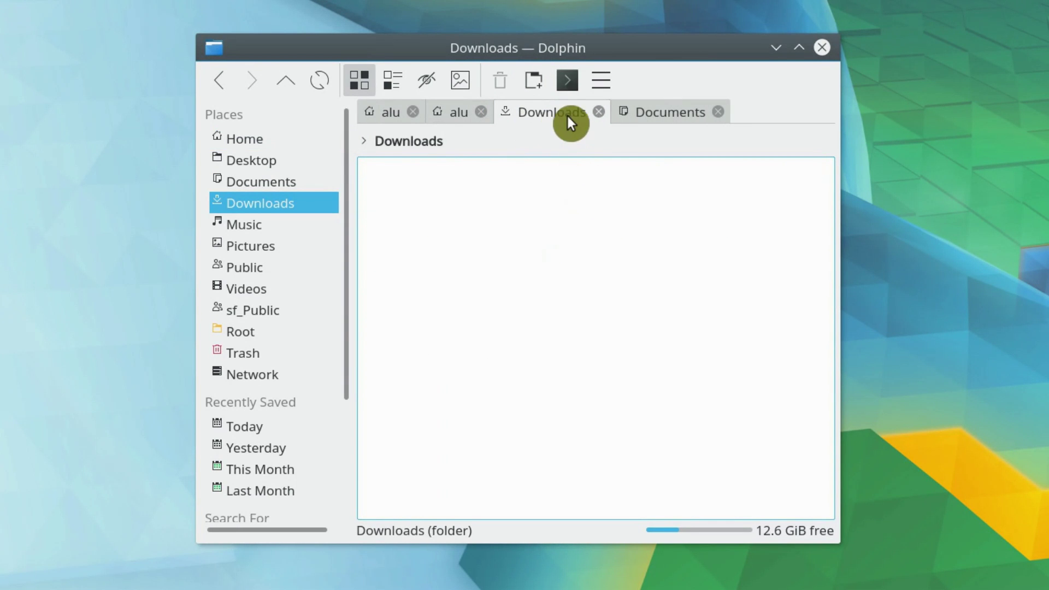
- Open Videos in the second tab, then cycle through all tabs ending on Documents
click(678, 115)
click(458, 115)
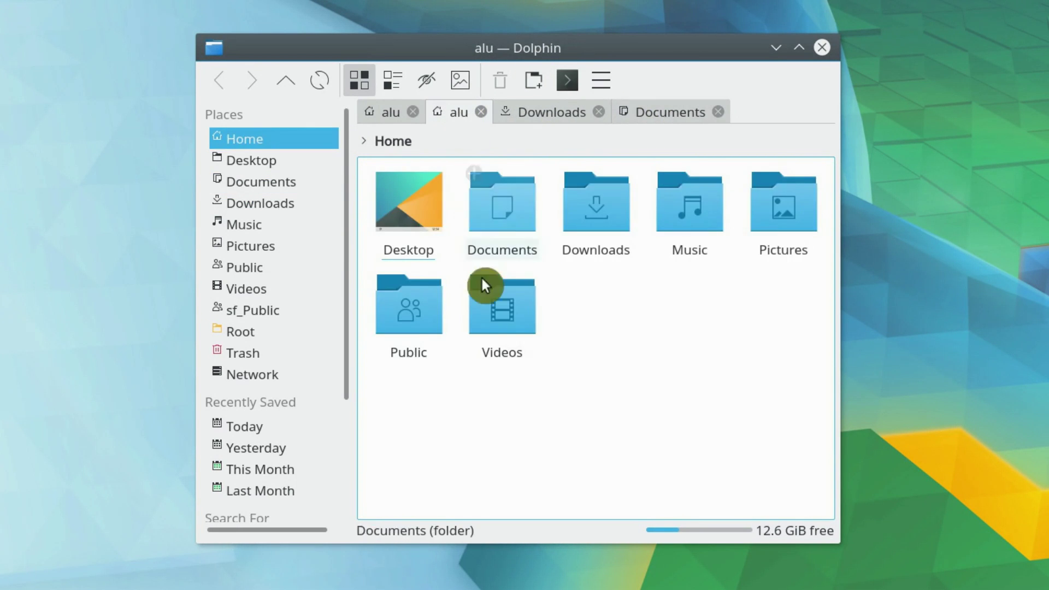
click(495, 303)
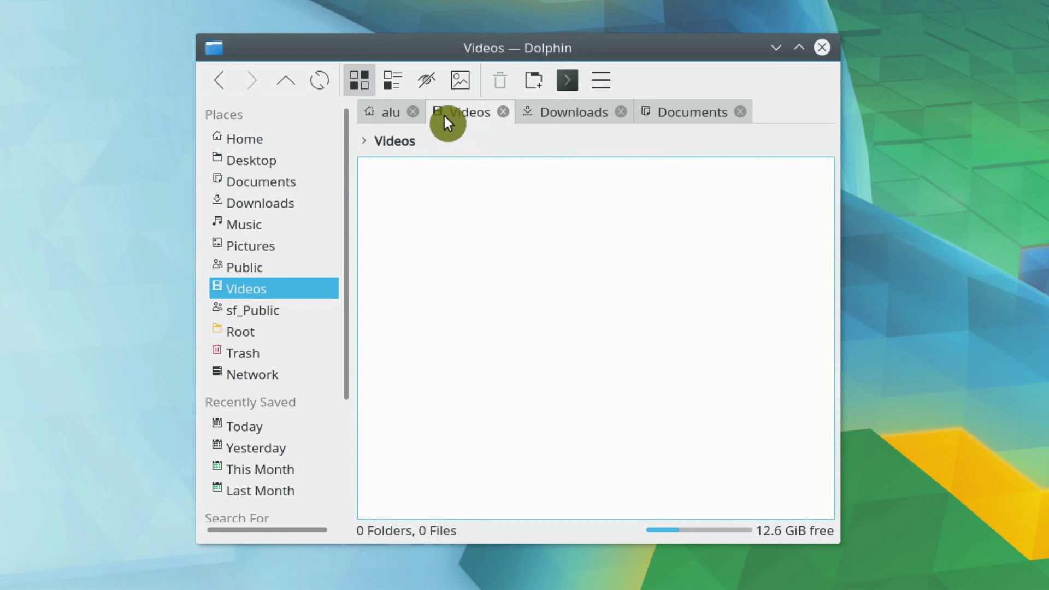
scroll(577, 118, down, 2)
click(576, 114)
click(394, 113)
click(470, 113)
click(574, 112)
click(672, 125)
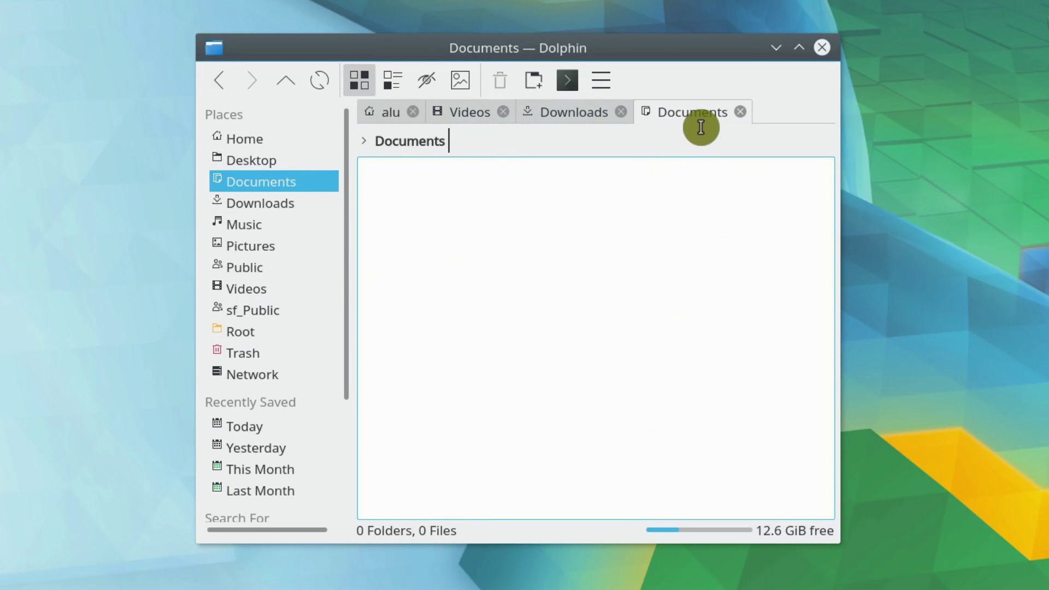
- Close the four-tab window without a prompt, reopen Dolphin in sf_Public, and open a terminal there
click(822, 49)
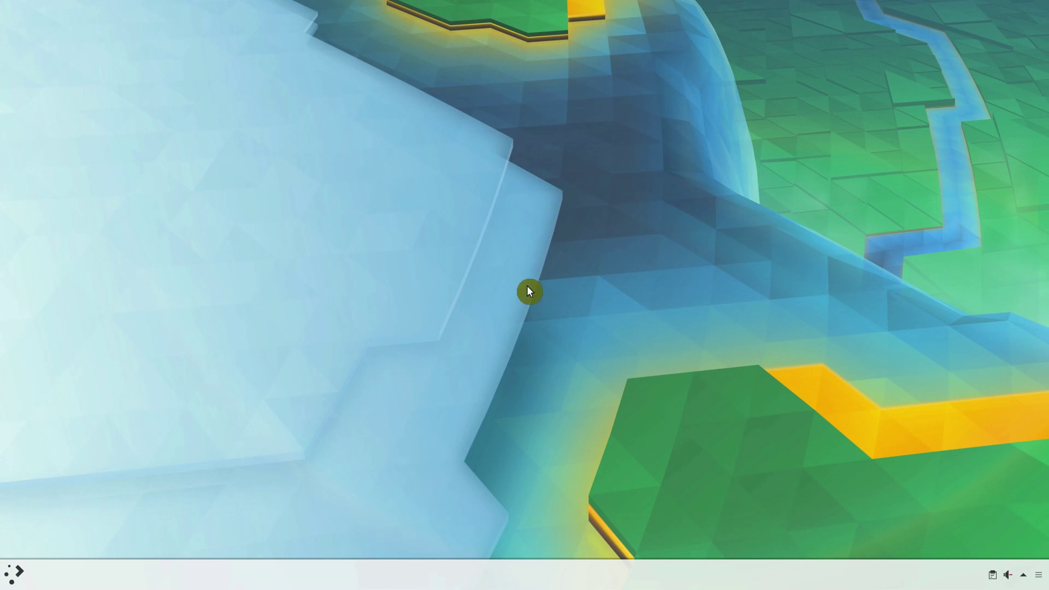
click(13, 574)
click(87, 229)
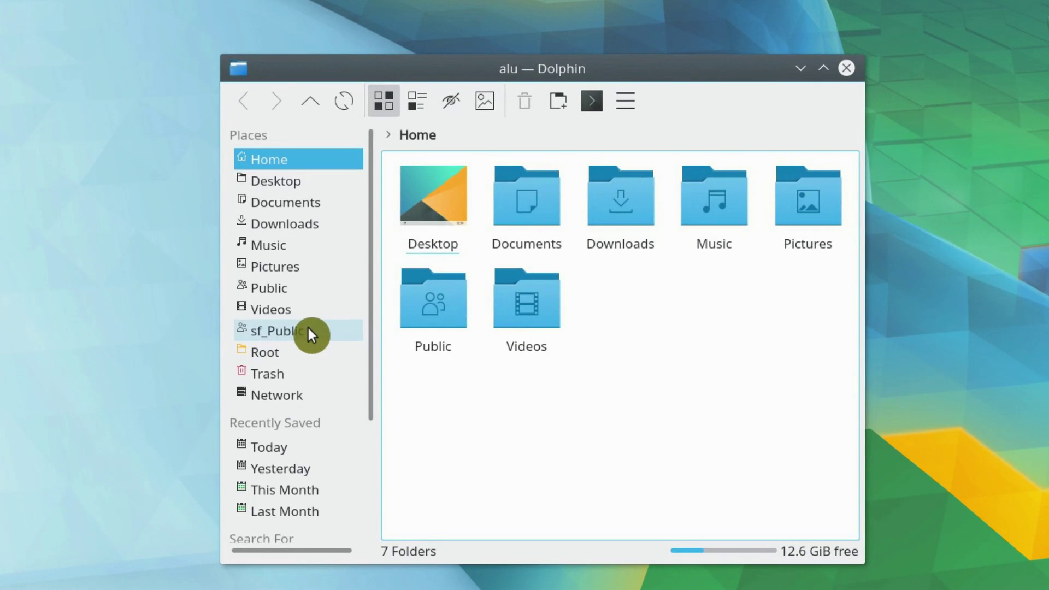
click(357, 296)
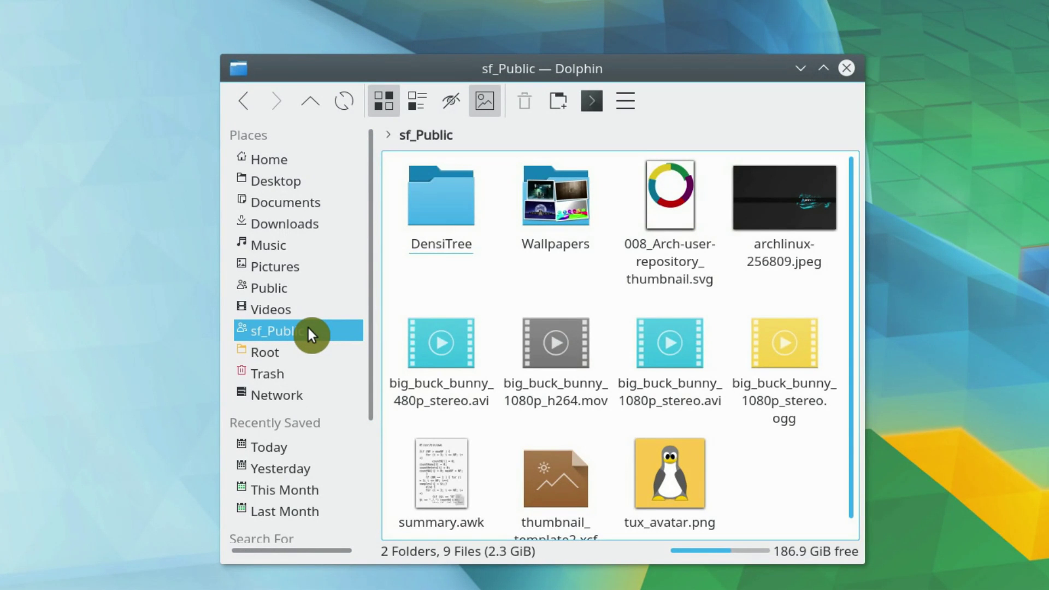
scroll(544, 492, down, 1)
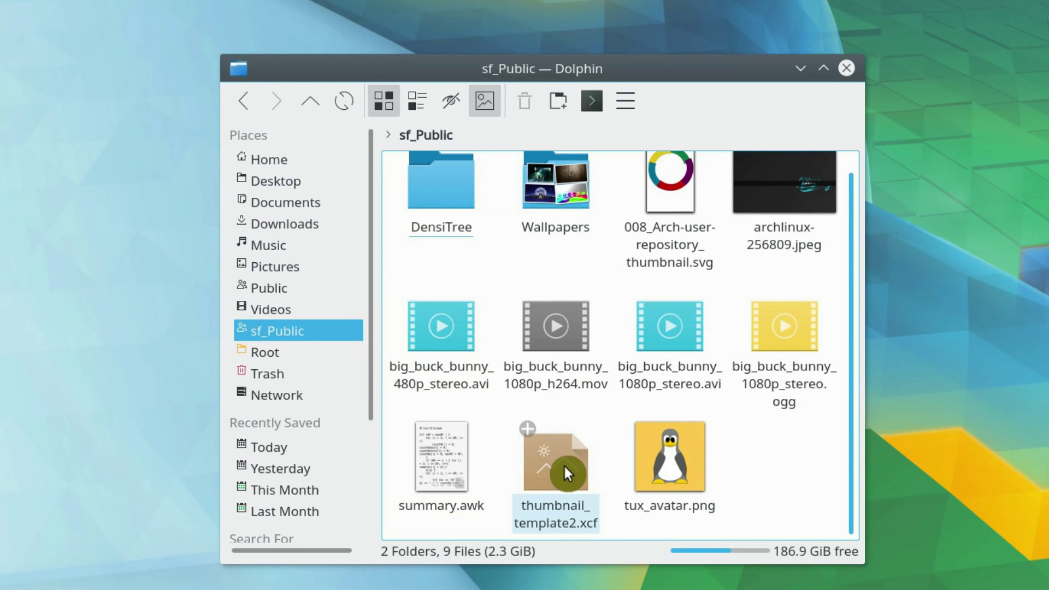
click(592, 110)
- Run sudo pacman -S kimageformats, enter the account password, and confirm the install with y
text(sudo pacman -S kimageformats)
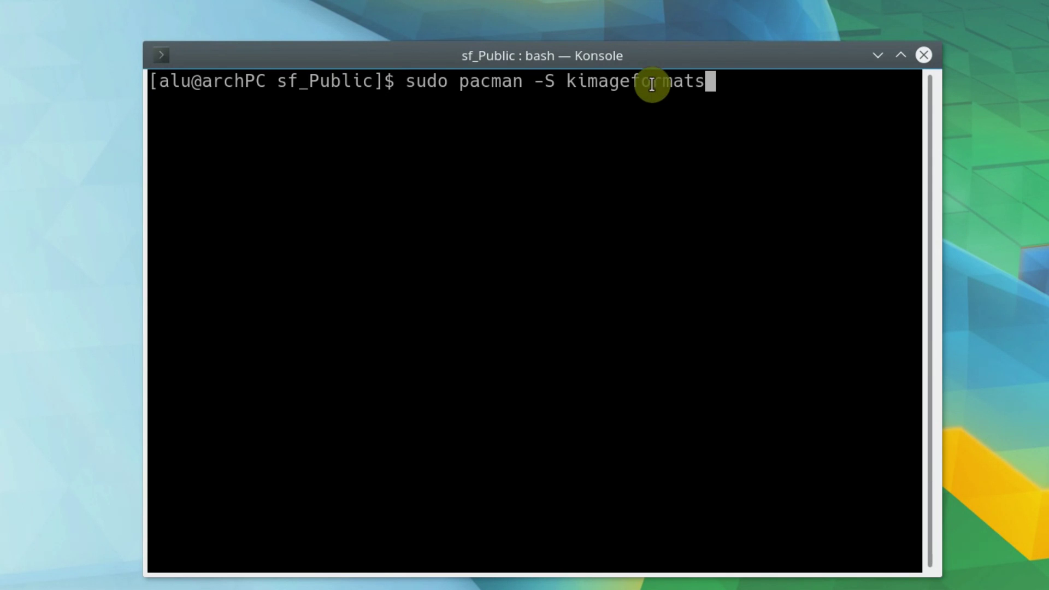
double_click(659, 82)
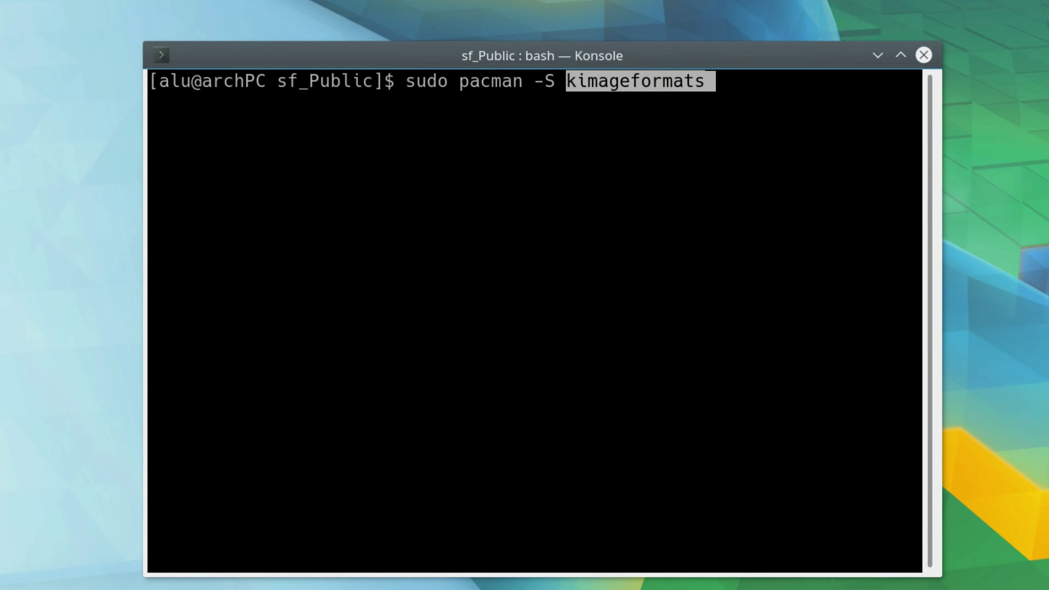
key(Return)
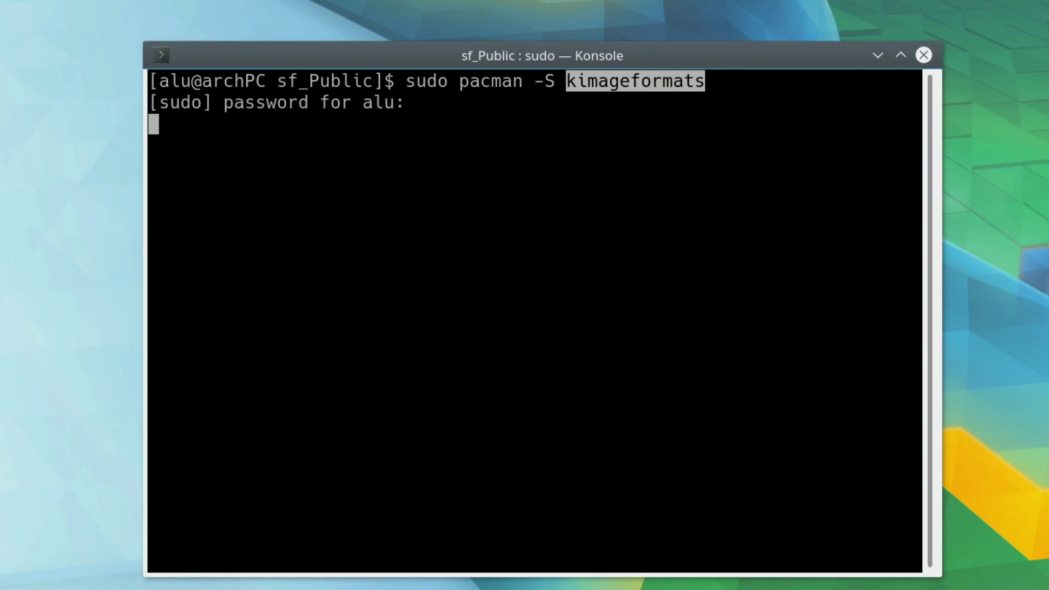
key(Return)
text(y)
key(Return)
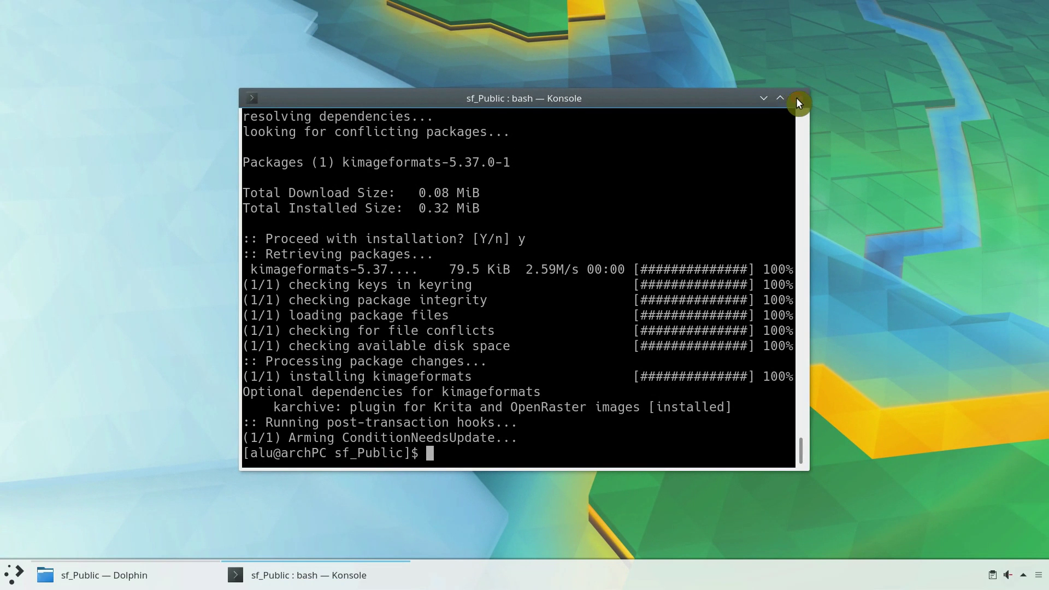
- Close Konsole and Dolphin, then reopen Dolphin in sf_Public to show the thumbnail_template2.xcf preview
click(796, 99)
click(742, 107)
click(13, 575)
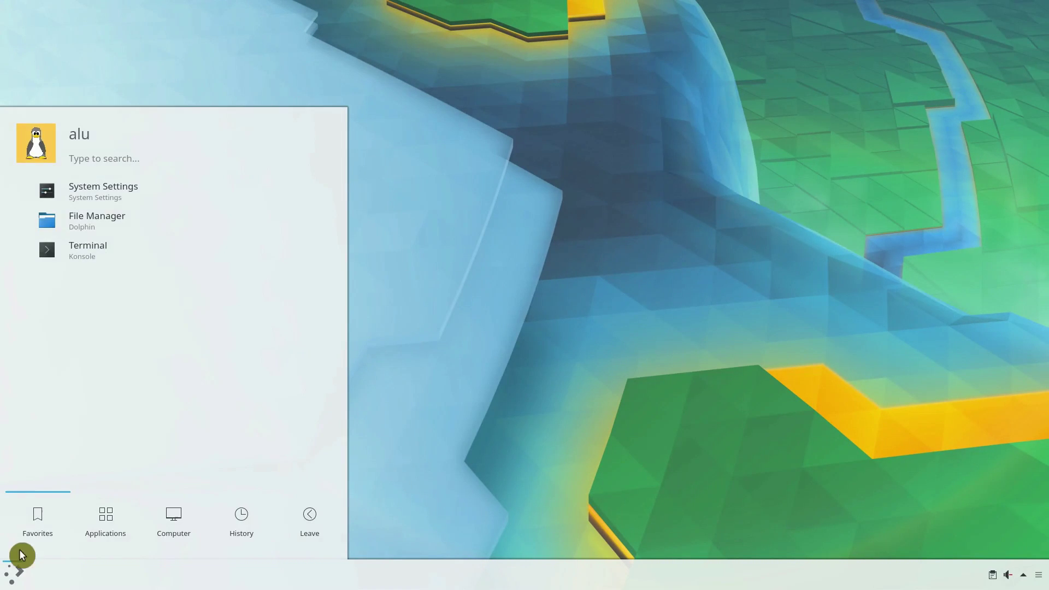
click(89, 228)
click(334, 295)
scroll(555, 402, down, 1)
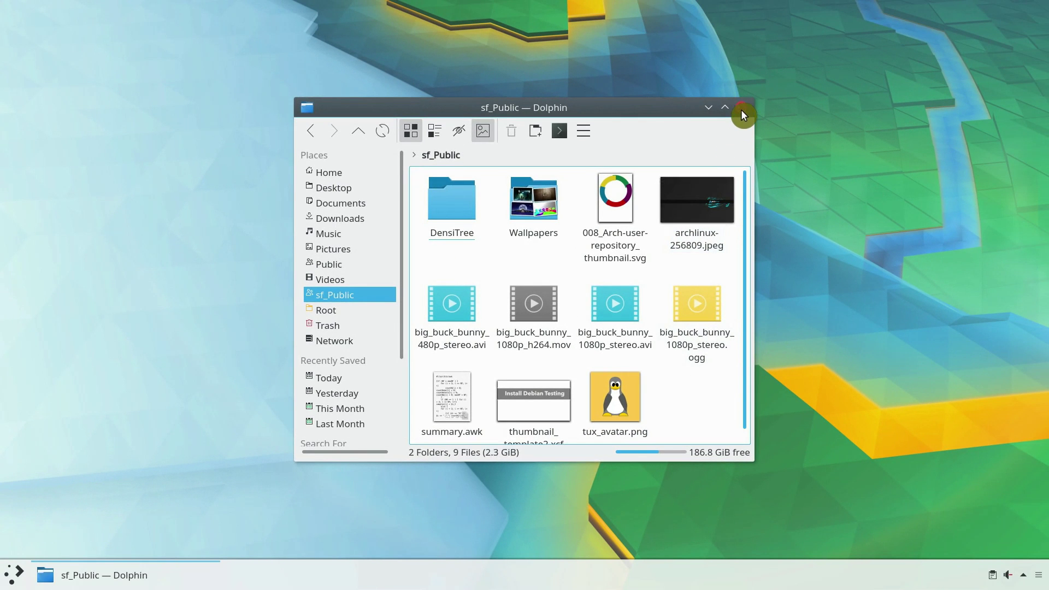
- Close the Dolphin window, leaving an empty KDE Plasma desktop
click(742, 110)
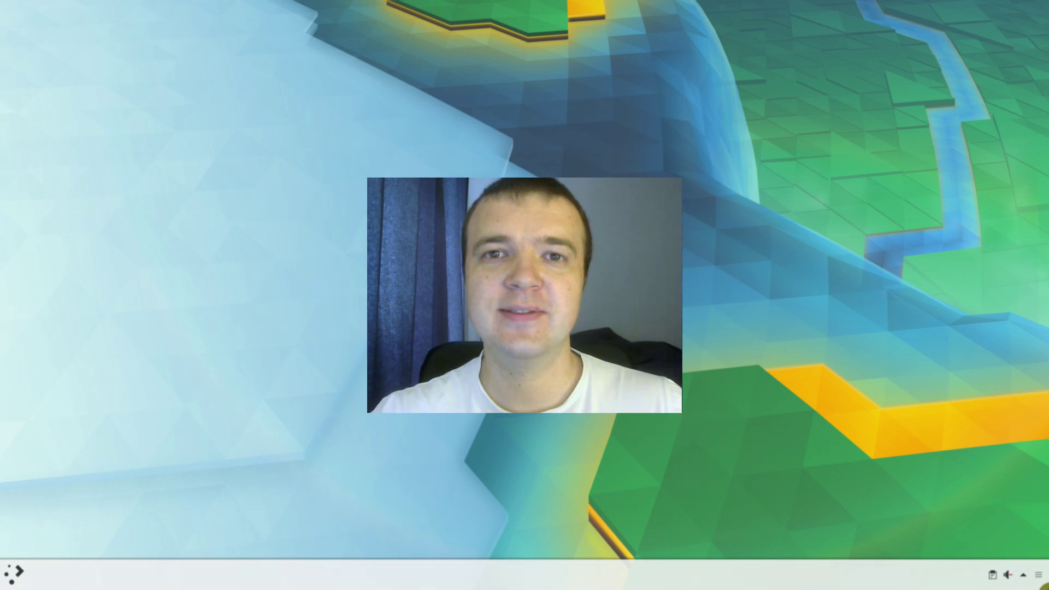